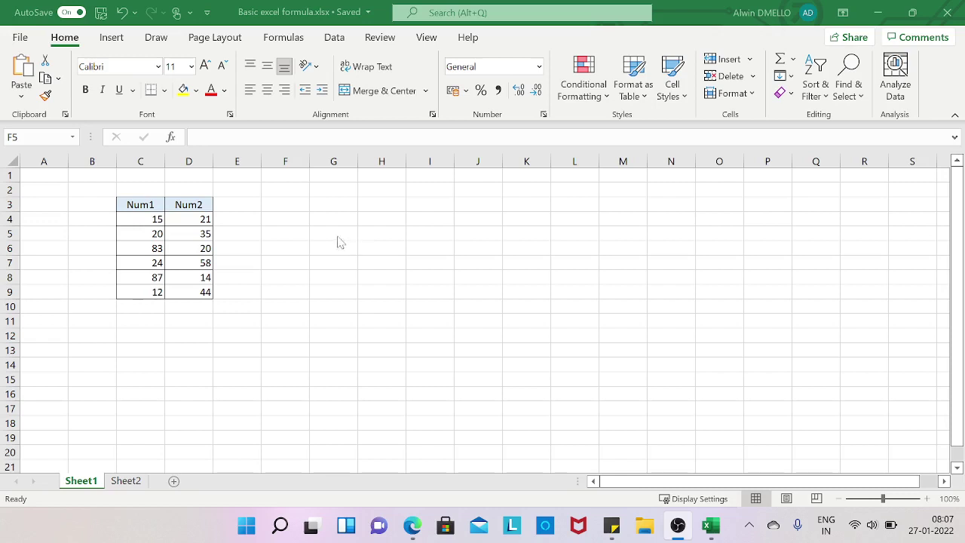
Enter the formula =C4+D4 in cell E4 to add the first pair of Num1 and Num2 values
click(236, 219)
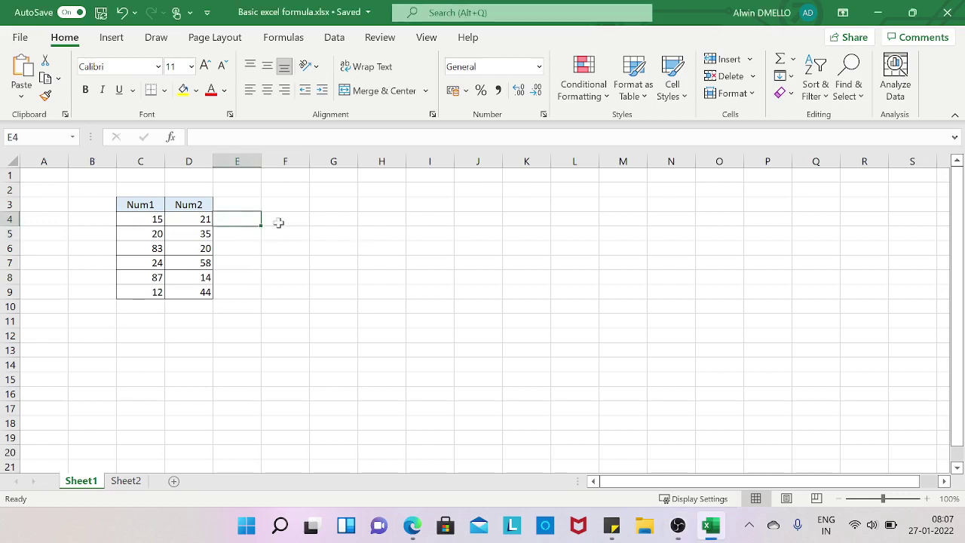
text(=)
click(157, 219)
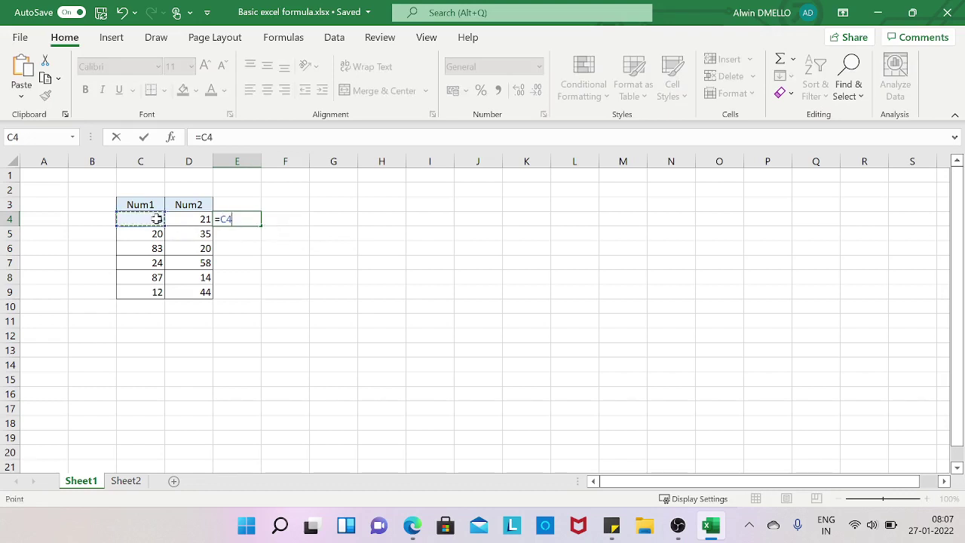
text(+)
click(187, 218)
key(ctrl+Return)
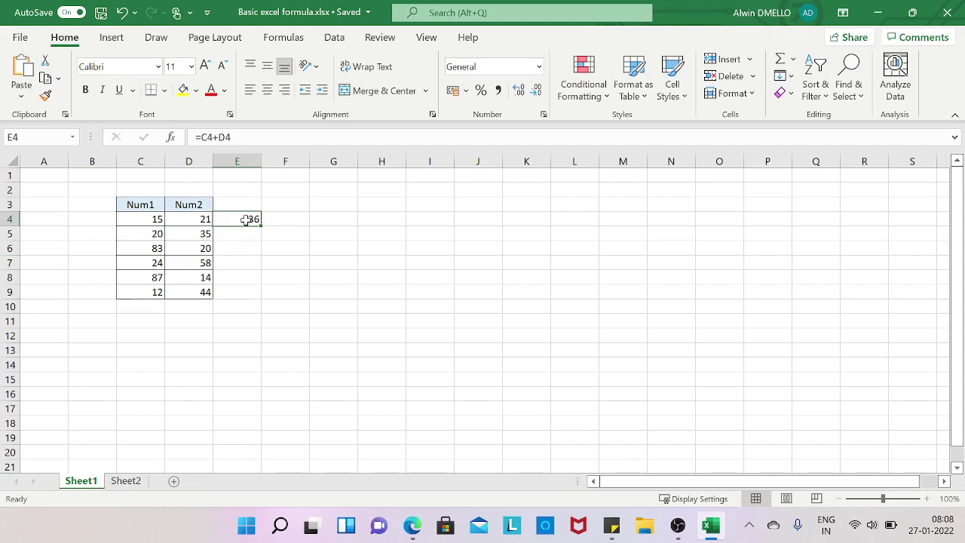
Review the cell references in E4's formula and fill it down to E9
double_click(246, 219)
click(225, 220)
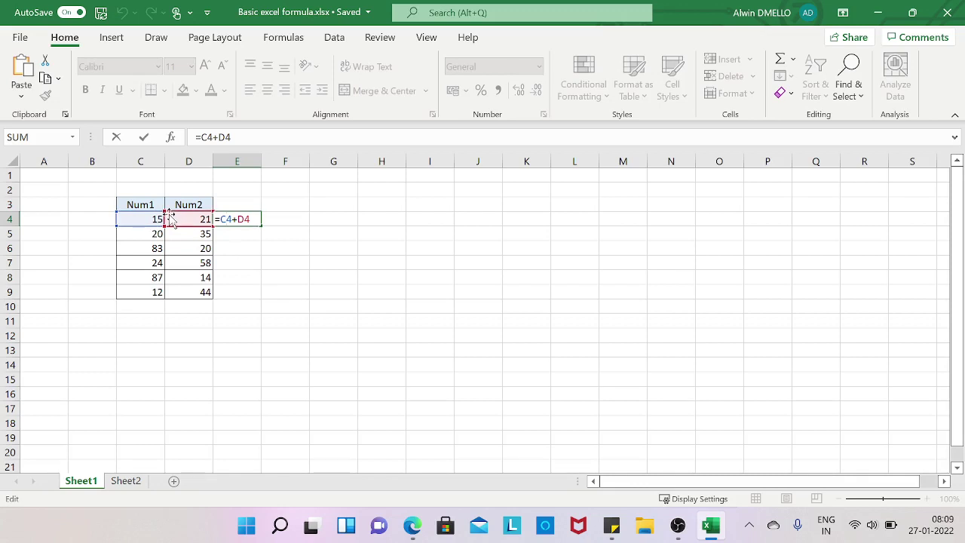
key(Return)
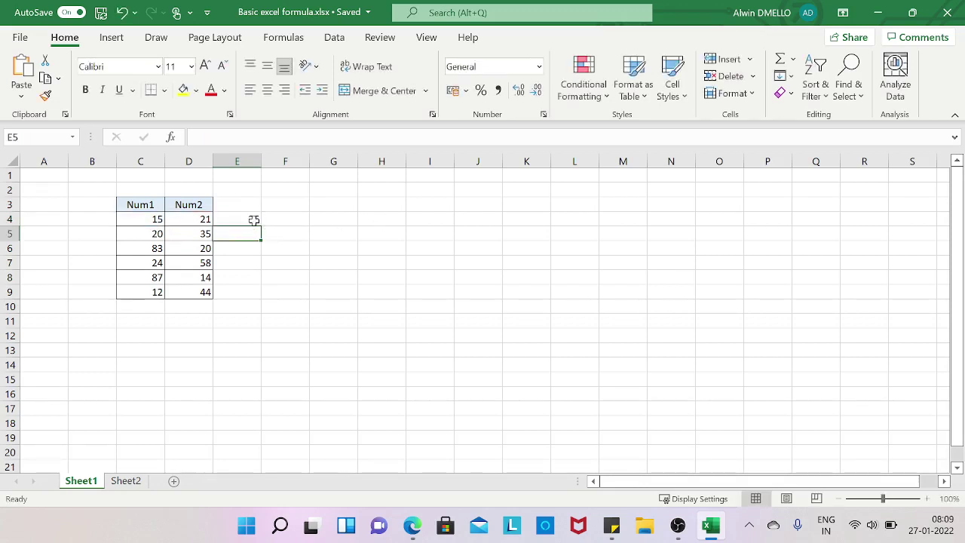
click(254, 222)
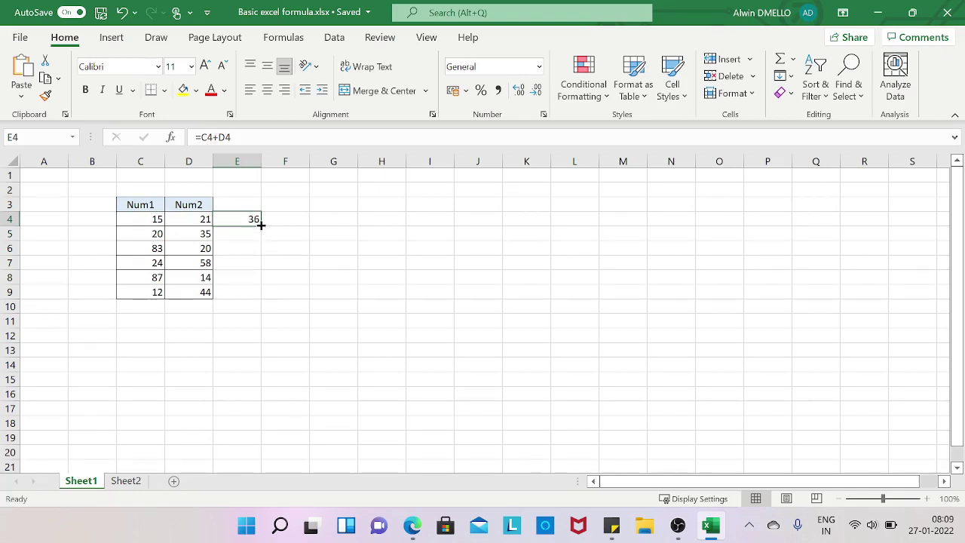
double_click(261, 224)
Check the copied formula in E5 and step through the results down to E9
click(248, 235)
double_click(248, 235)
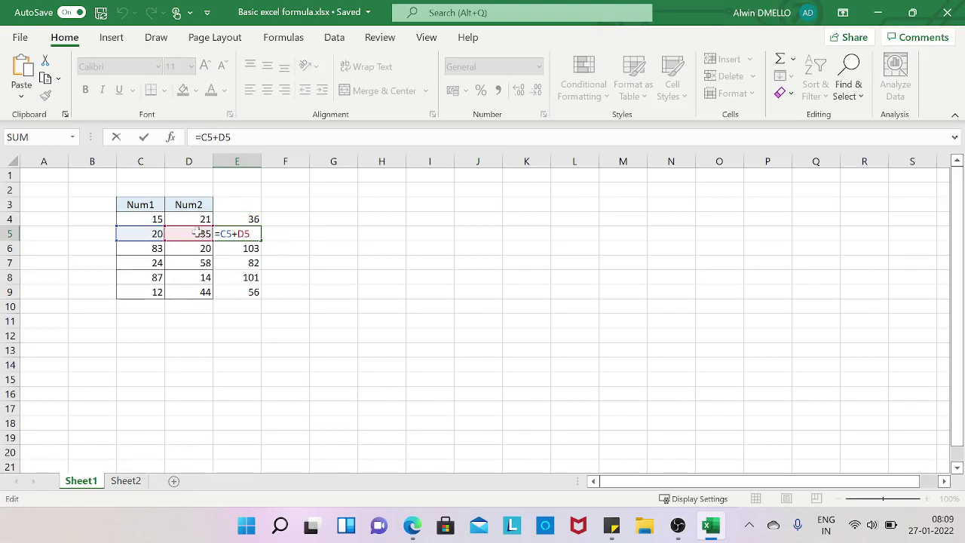
key(Return)
key(Down)
key(Down)
key(Down)
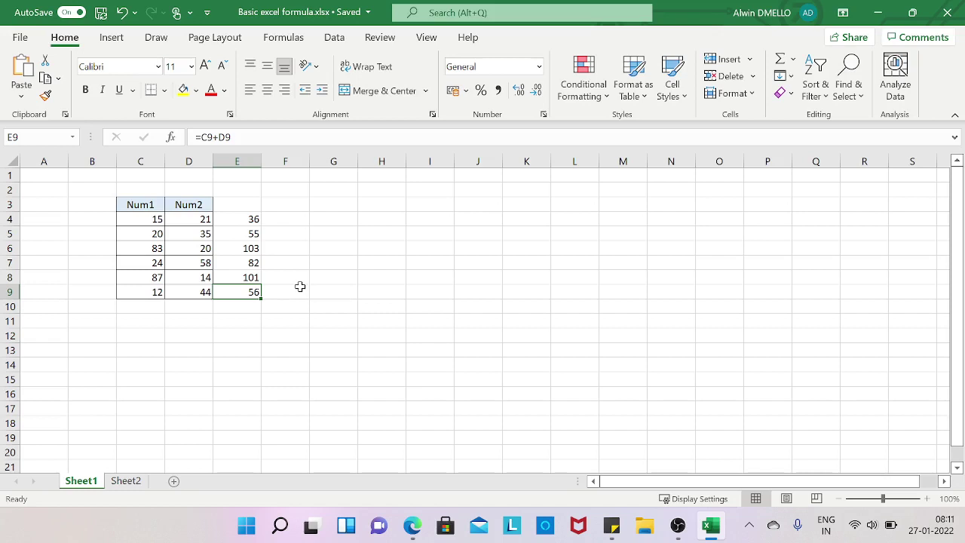
Go to Sheet2 and select Roll No 1's Total cell, I3
click(127, 481)
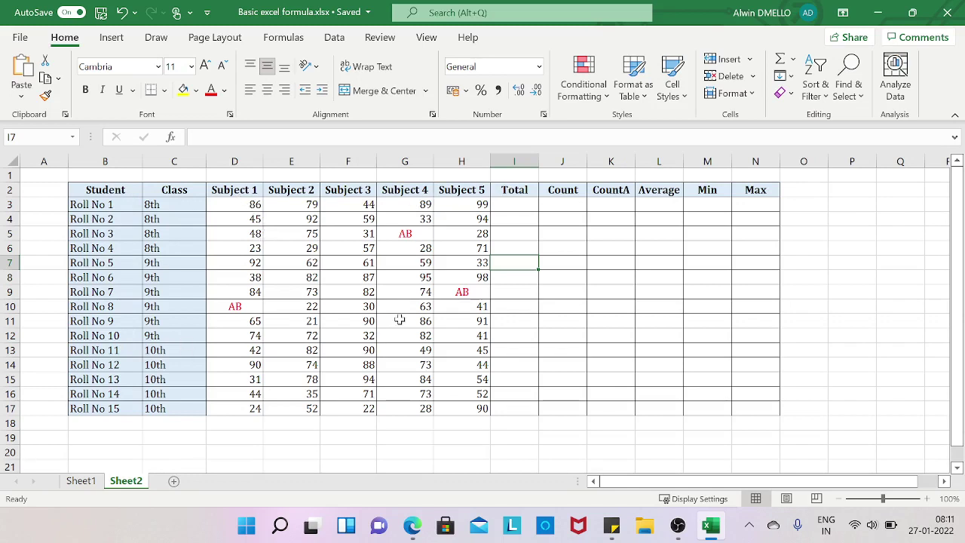
click(519, 205)
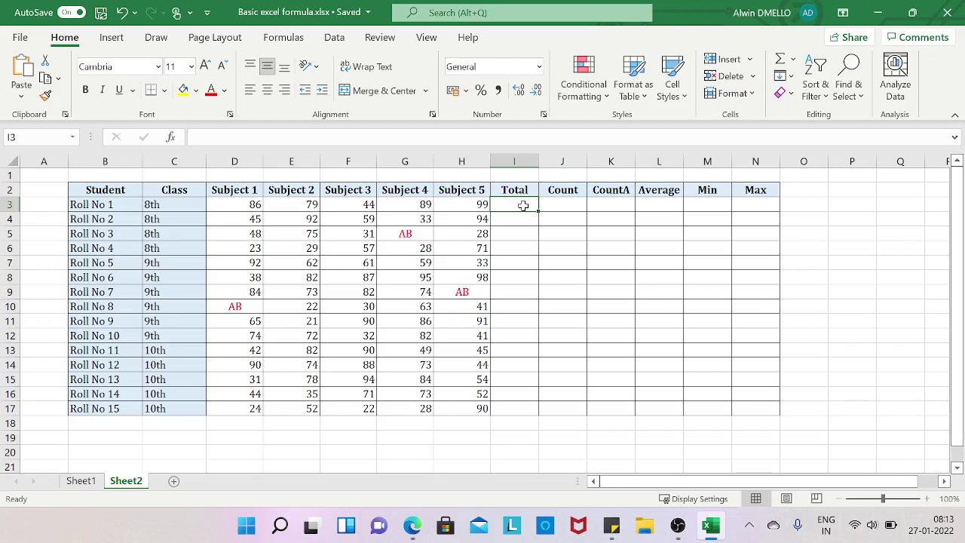
Try AutoSum over D3:H3 in cell I3, and clear the cell again
click(781, 59)
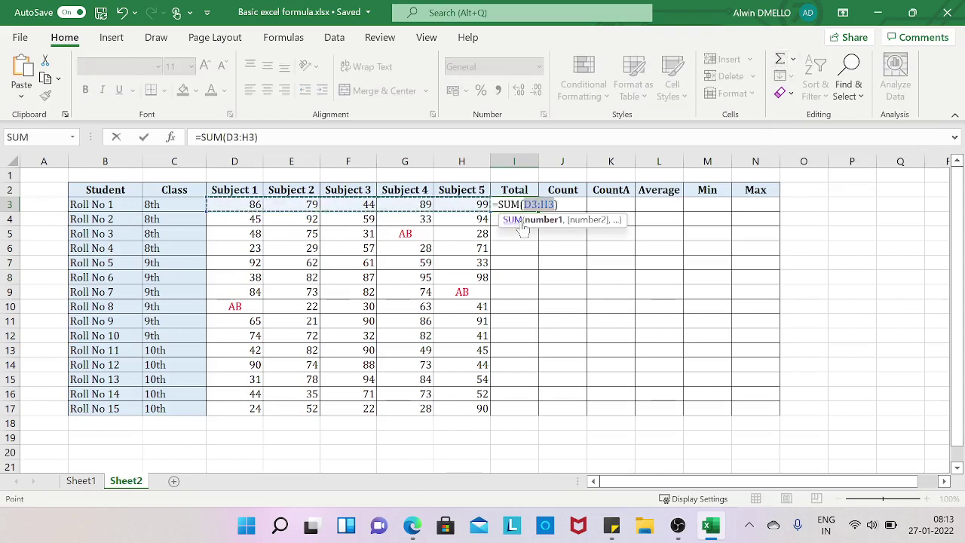
key(Return)
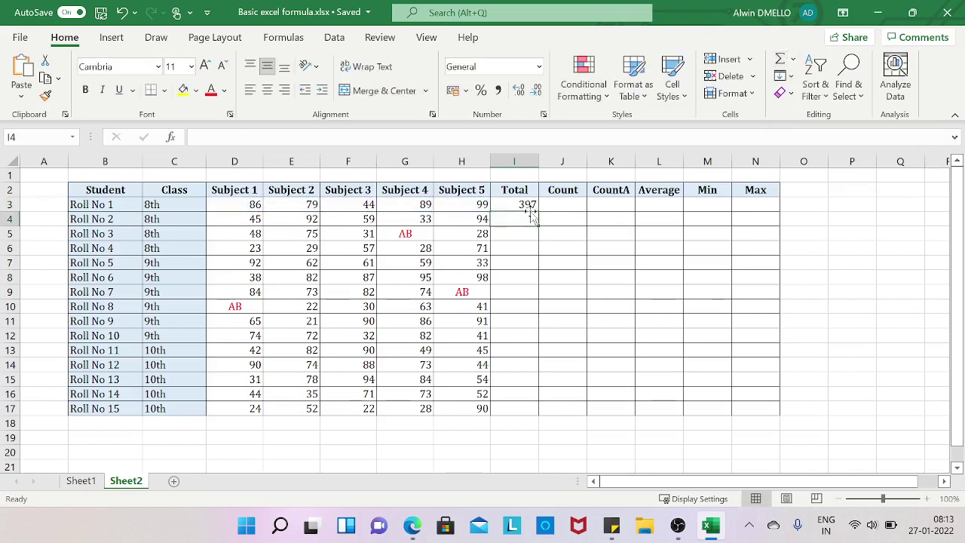
click(531, 206)
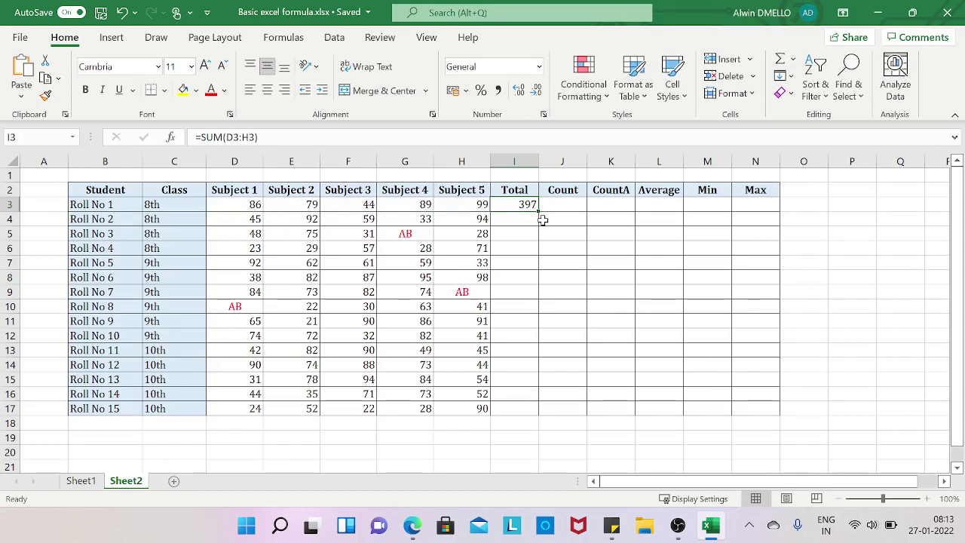
key(Delete)
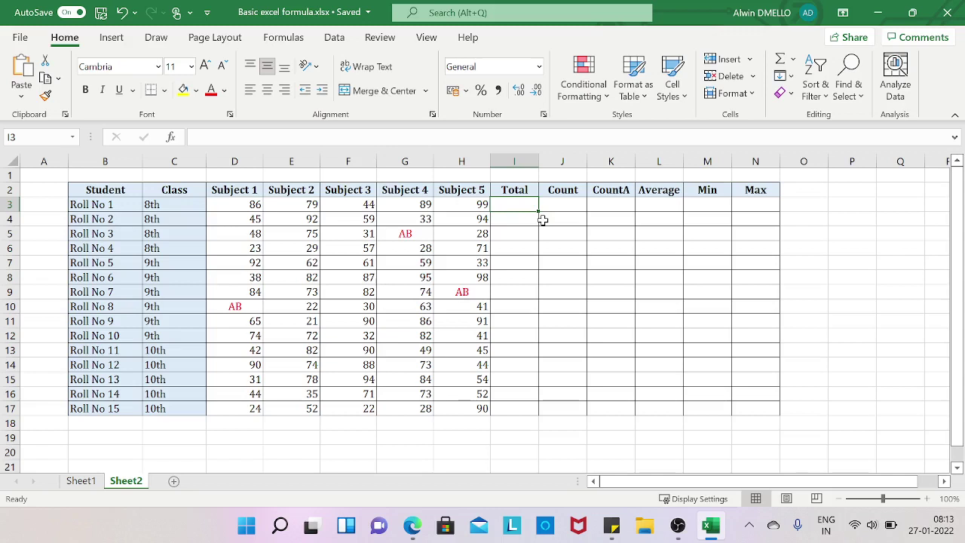
Start a SUM formula in I3 and open its function arguments, keeping row 3's marks in view
text(=sum)
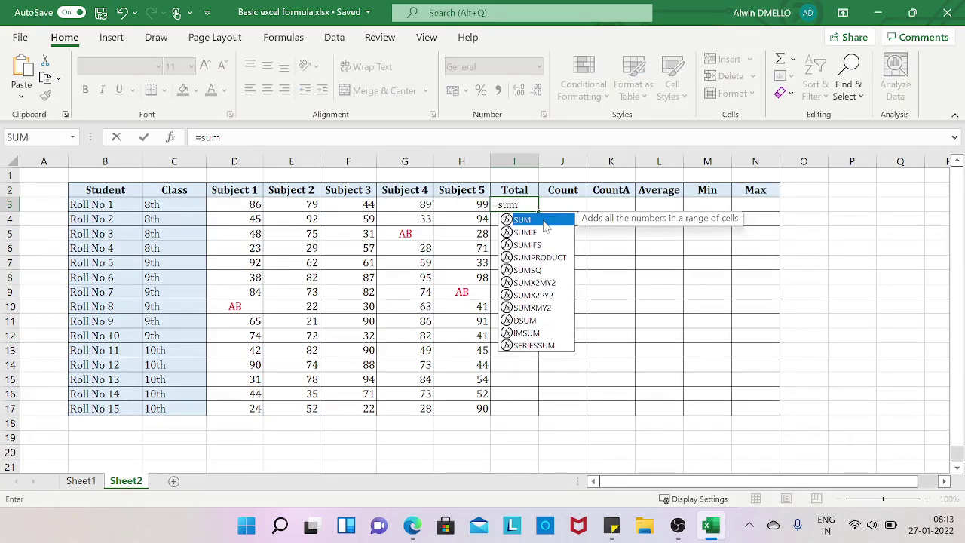
double_click(544, 222)
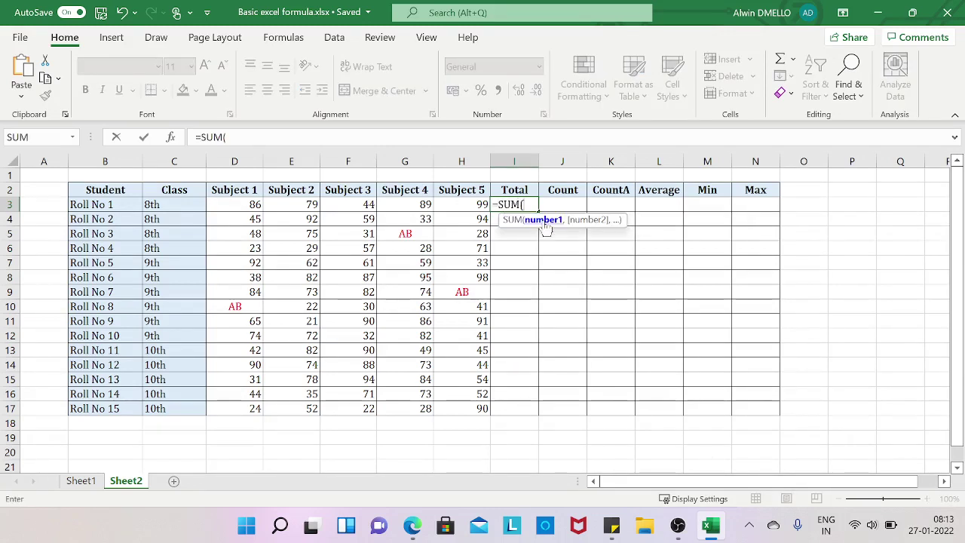
click(172, 138)
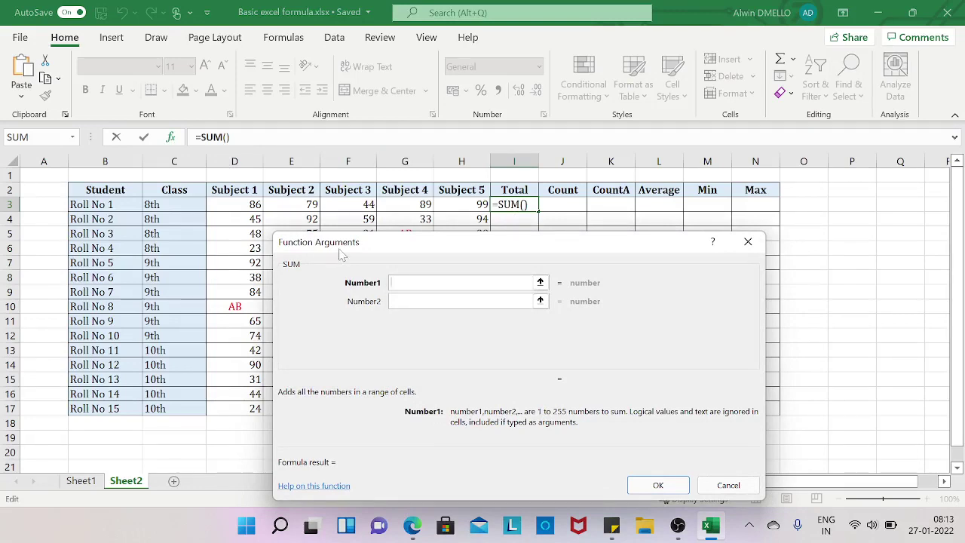
drag(378, 245, 359, 196)
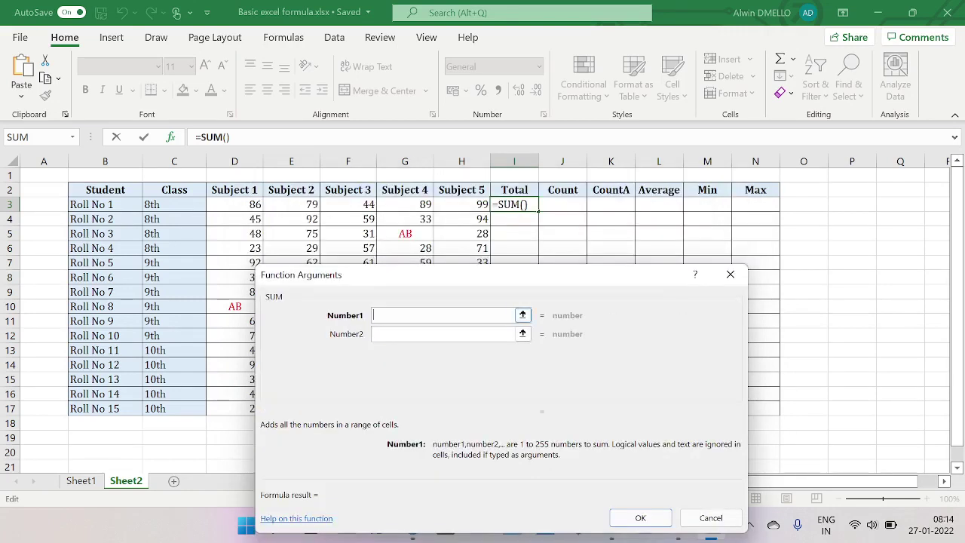
Set the SUM arguments Number1, Number2 and Number3 to cells D3, E3 and F3
click(523, 315)
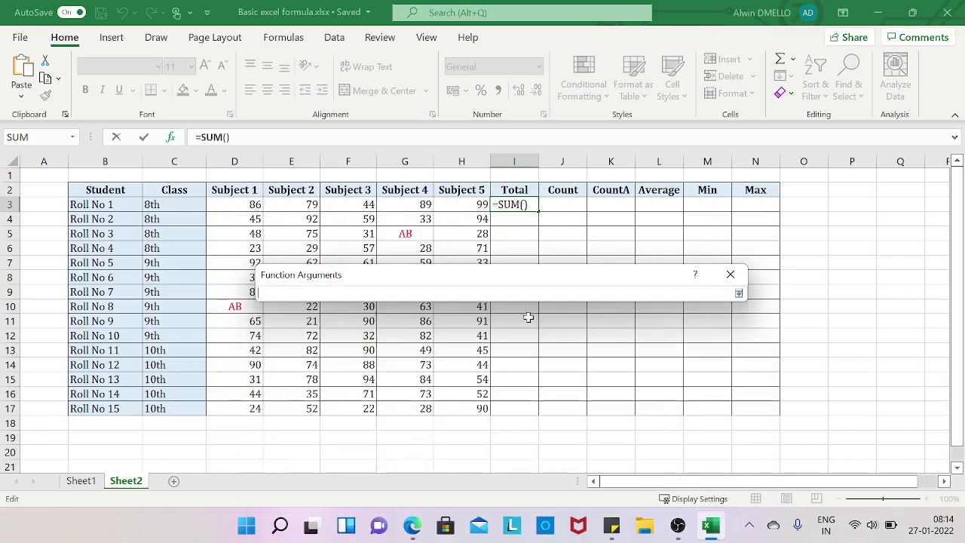
click(250, 205)
key(Return)
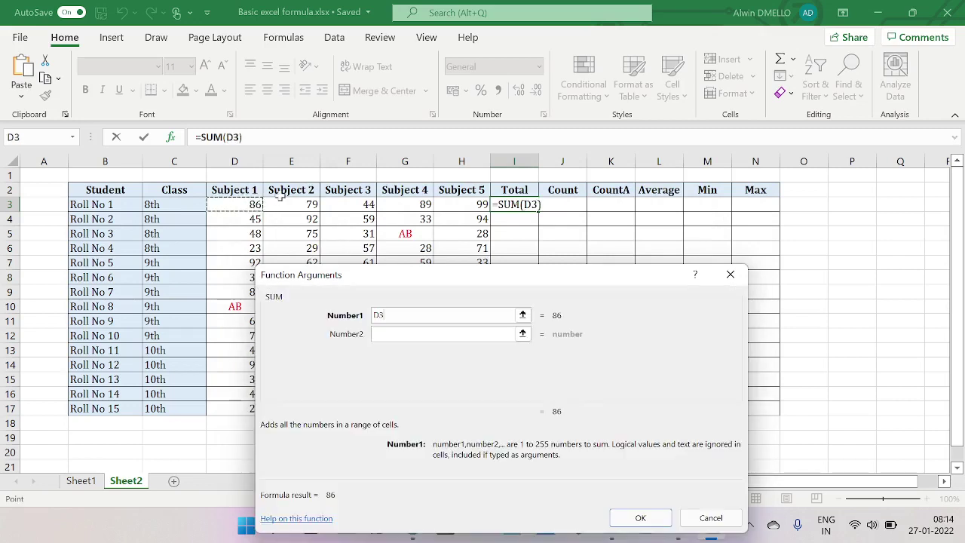
click(523, 334)
click(291, 205)
key(Return)
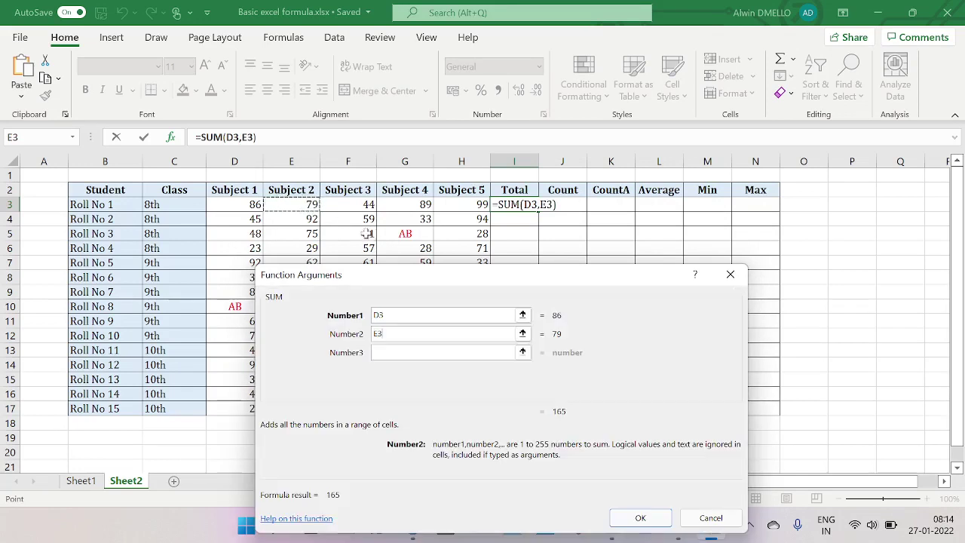
click(522, 353)
click(347, 204)
key(Return)
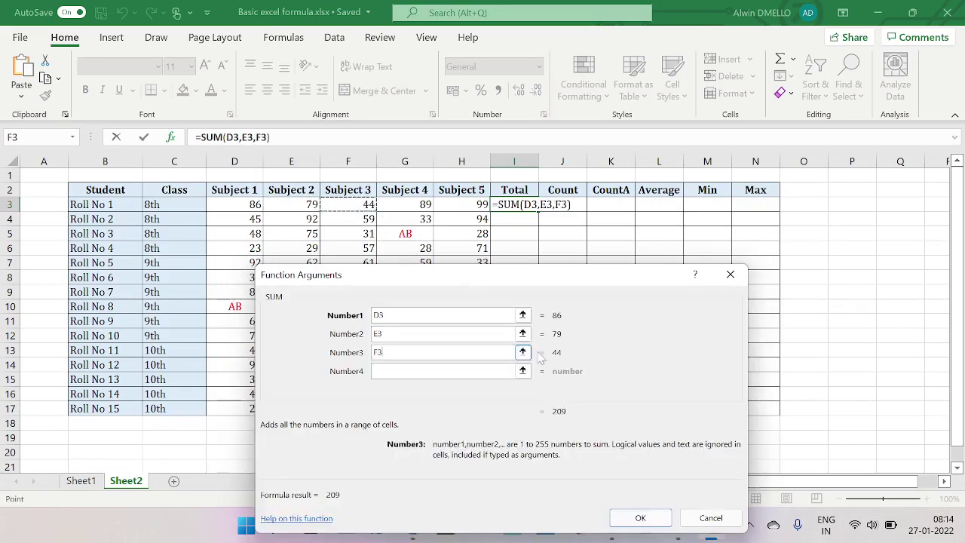
Set the SUM arguments Number4 and Number5 to G3 and H3, and accept the formula in I3
click(522, 371)
click(419, 205)
key(Return)
click(522, 388)
click(475, 204)
key(Return)
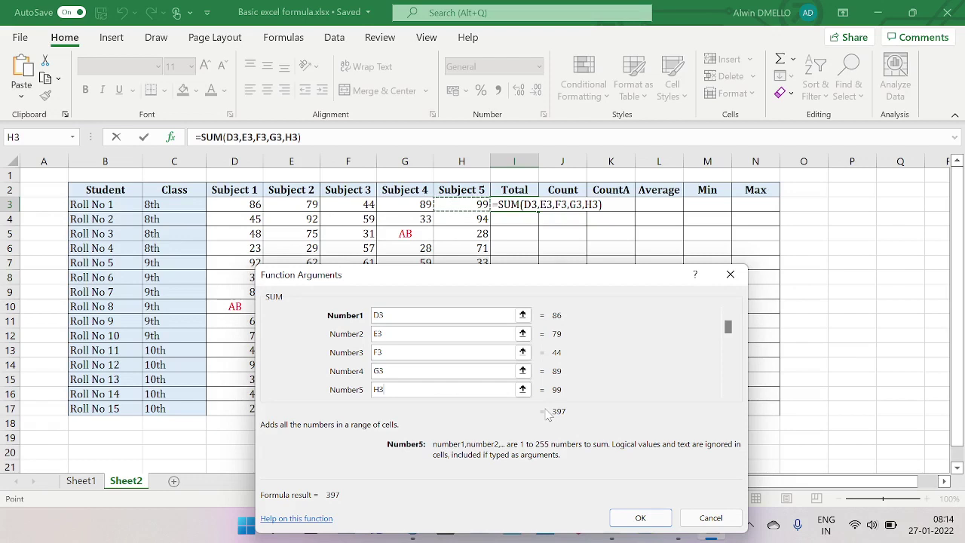
click(656, 520)
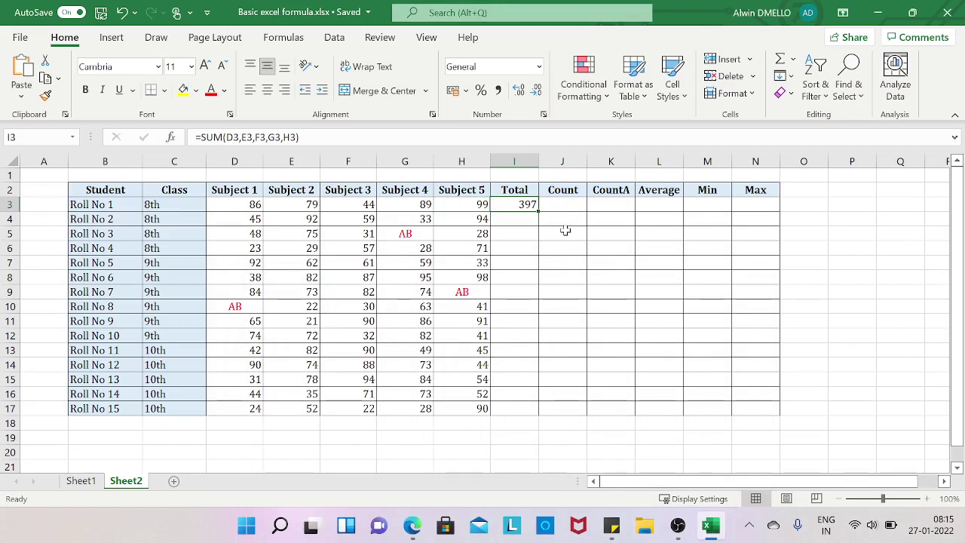
Replace the Total formula in I3 with =SUM(D3:H3) using the function arguments, and fill it down to I17
text(=sum)
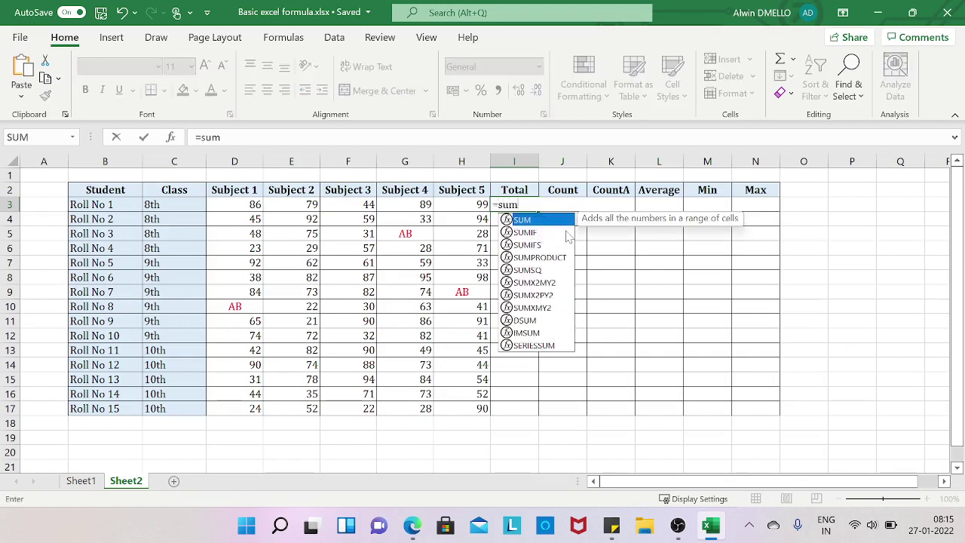
key(Tab)
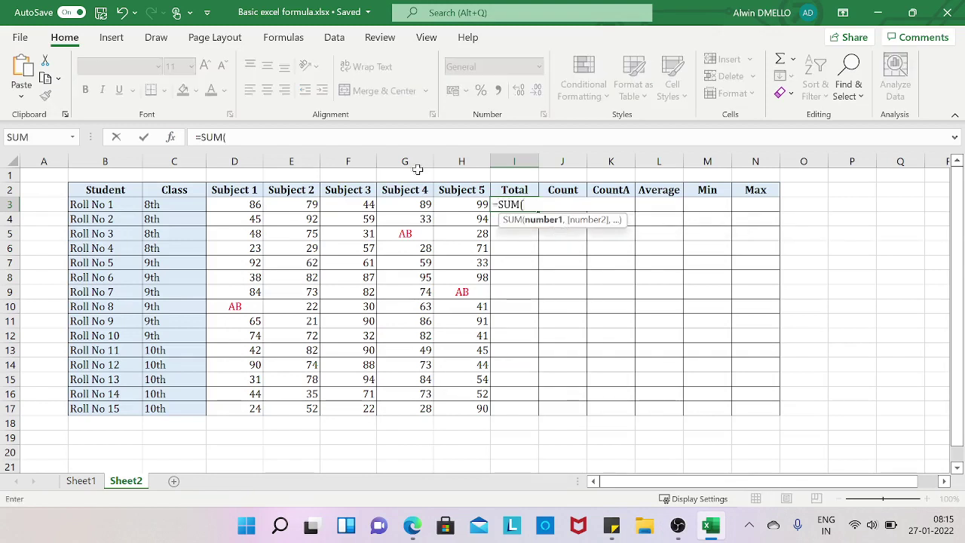
click(170, 137)
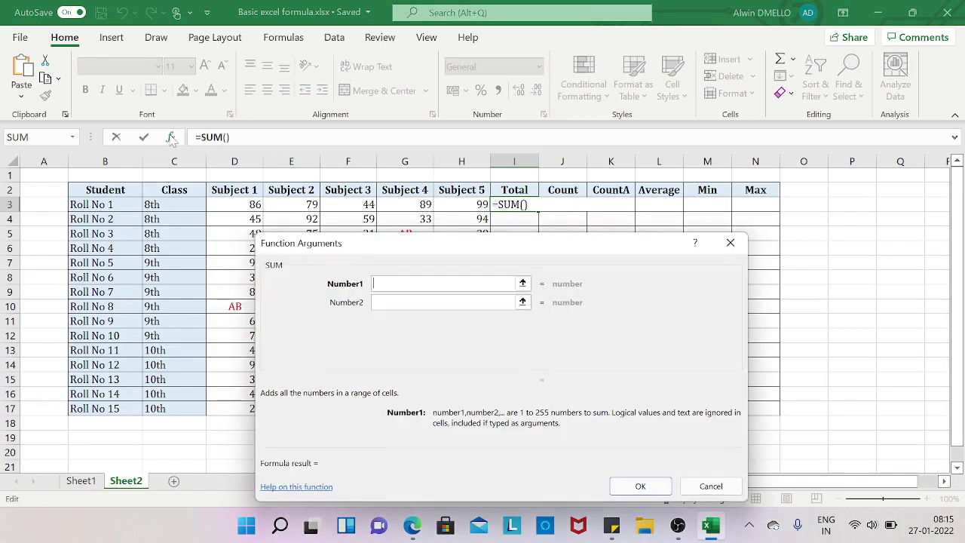
click(522, 283)
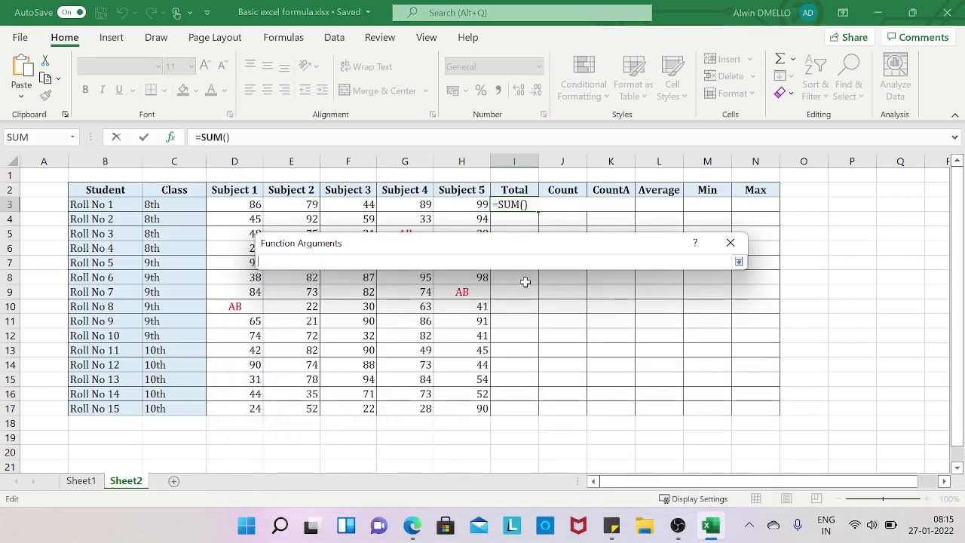
drag(251, 203, 462, 207)
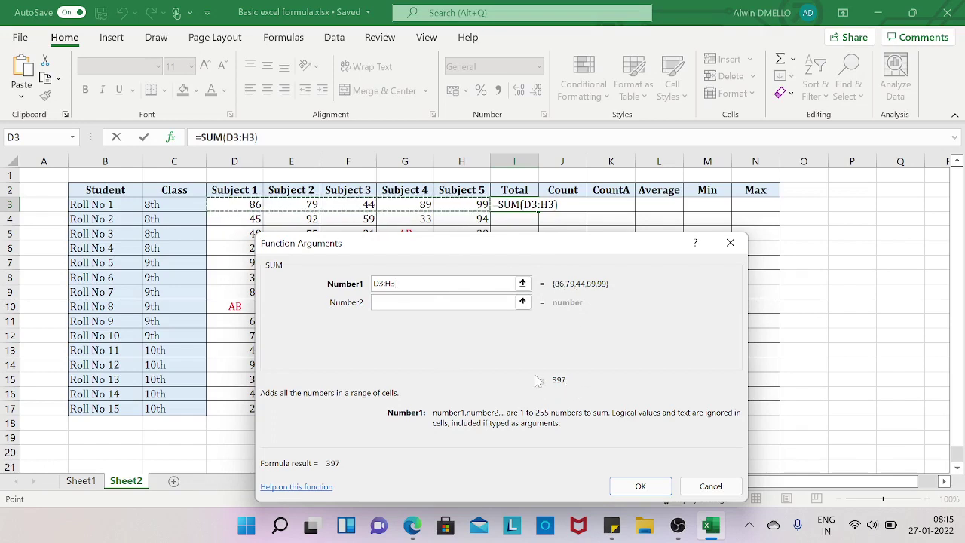
click(650, 486)
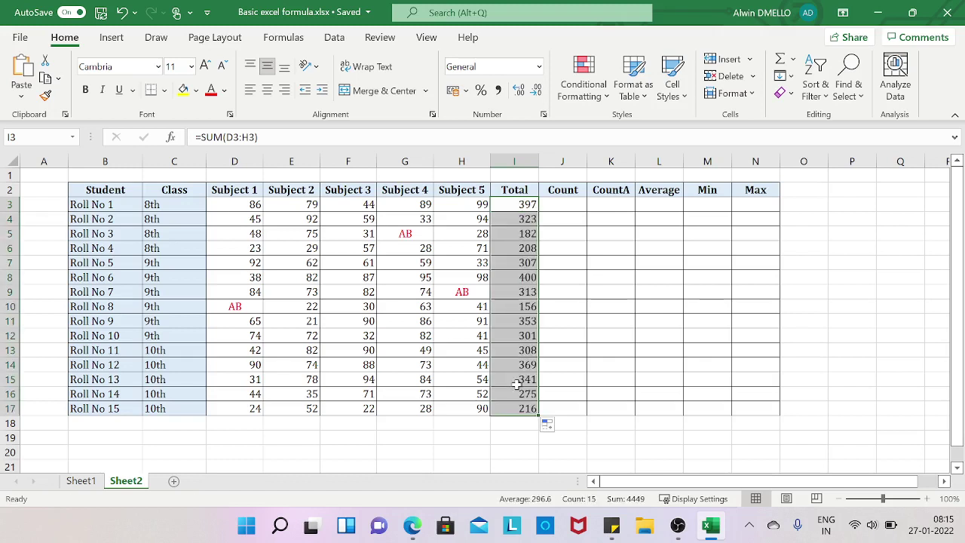
click(523, 205)
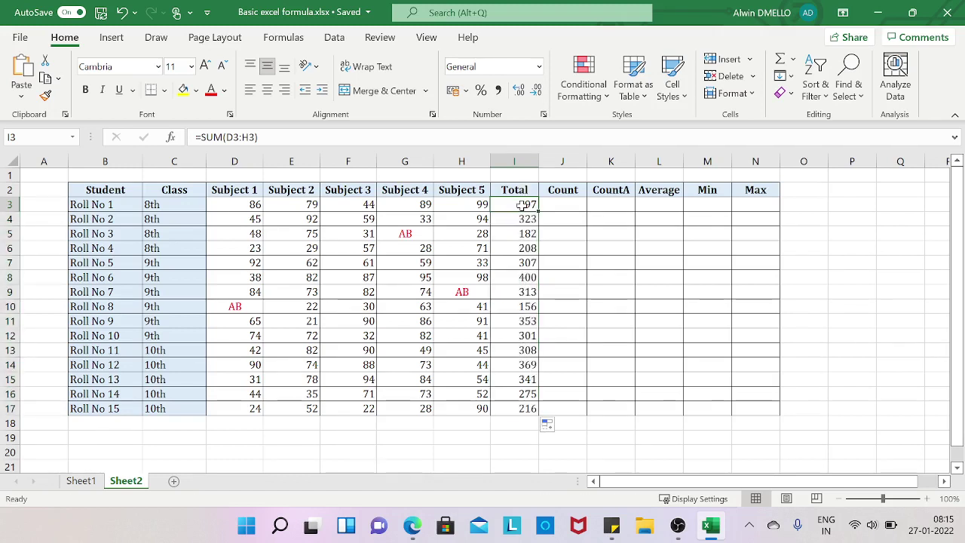
Enter =COUNT(D3:H3) in J3 using the function arguments, with D3:H3 picked as Value1
click(557, 205)
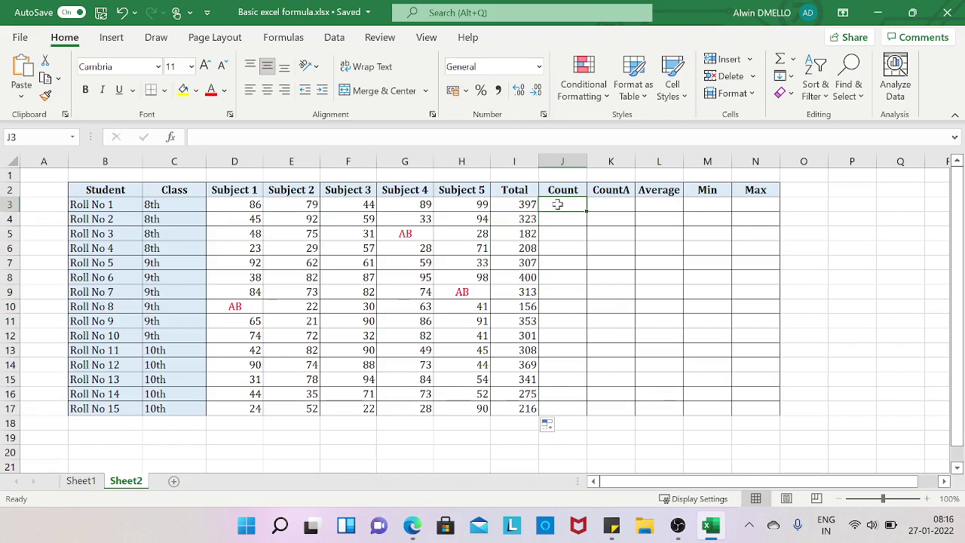
text(=cou)
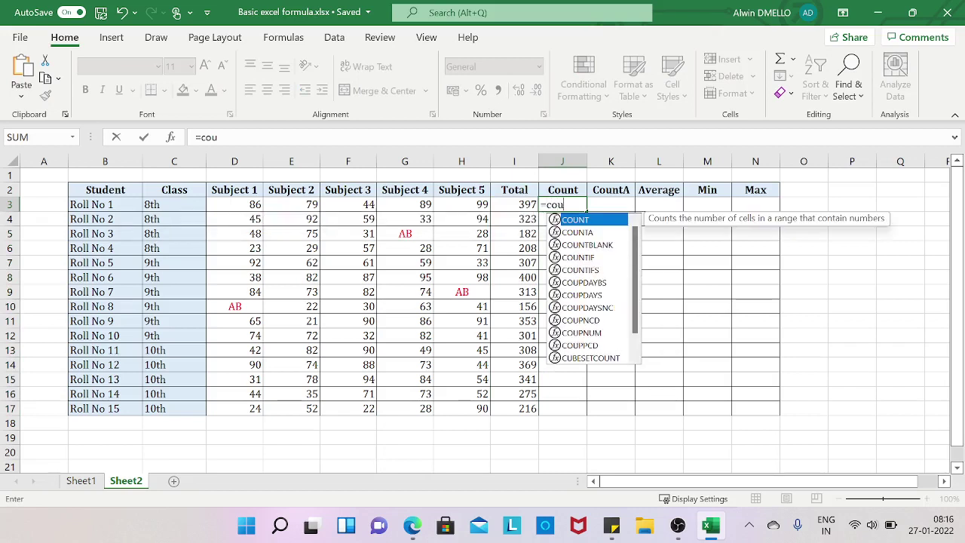
key(Tab)
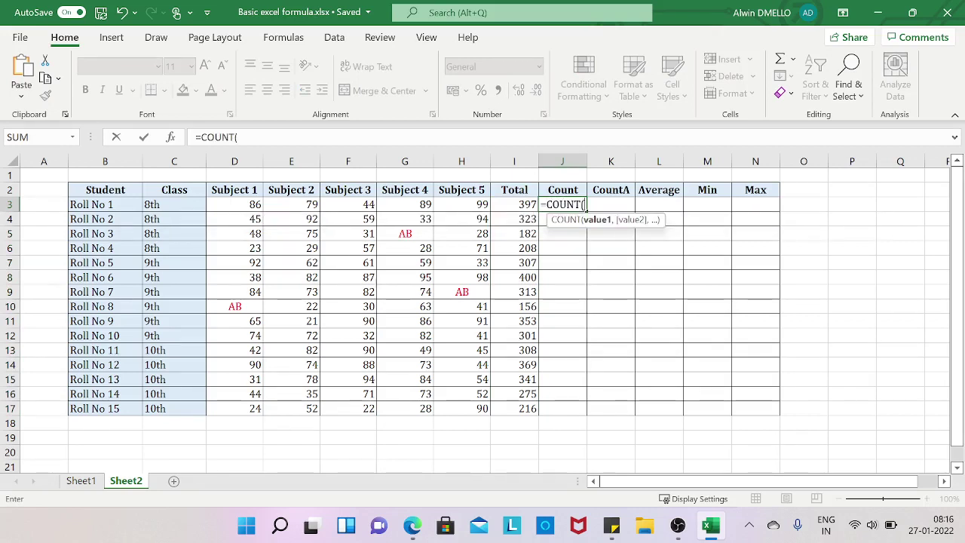
click(171, 138)
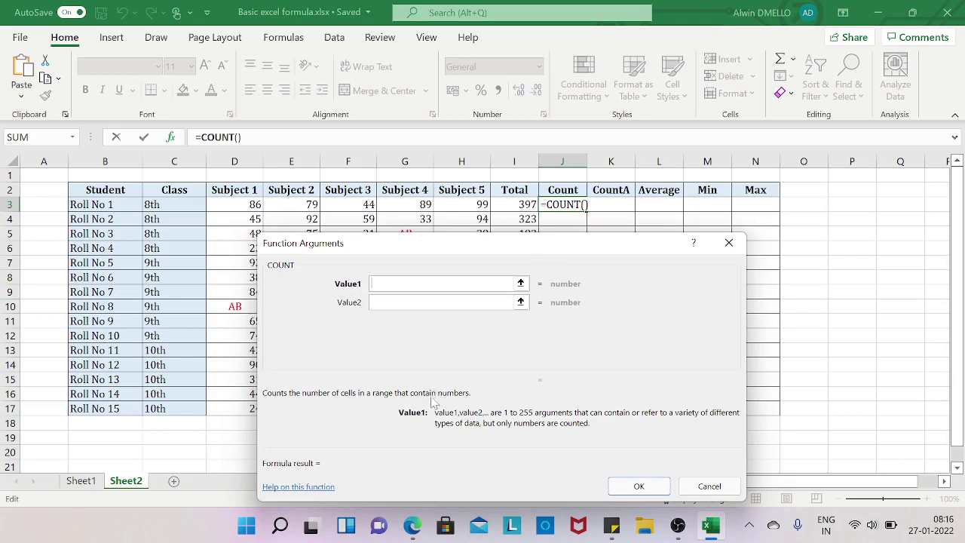
click(520, 283)
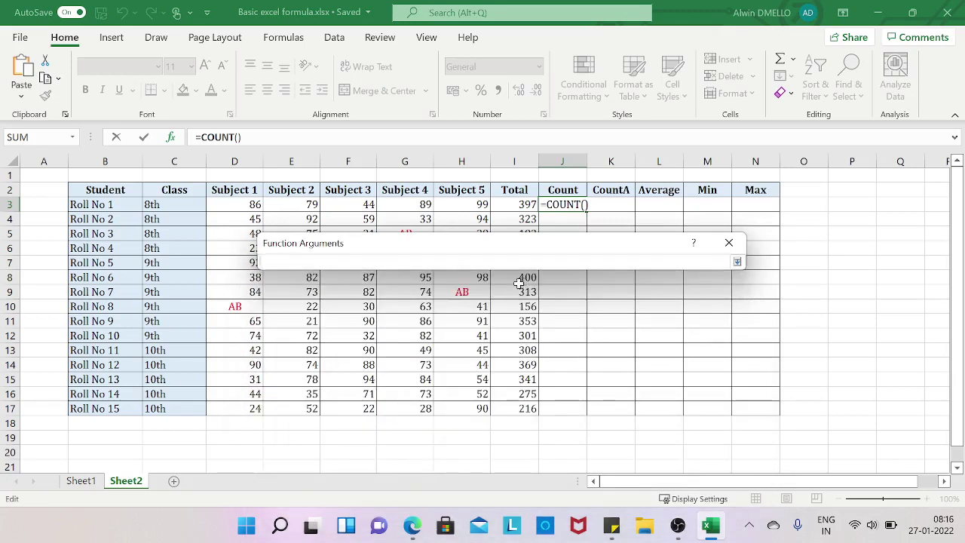
drag(257, 205, 469, 206)
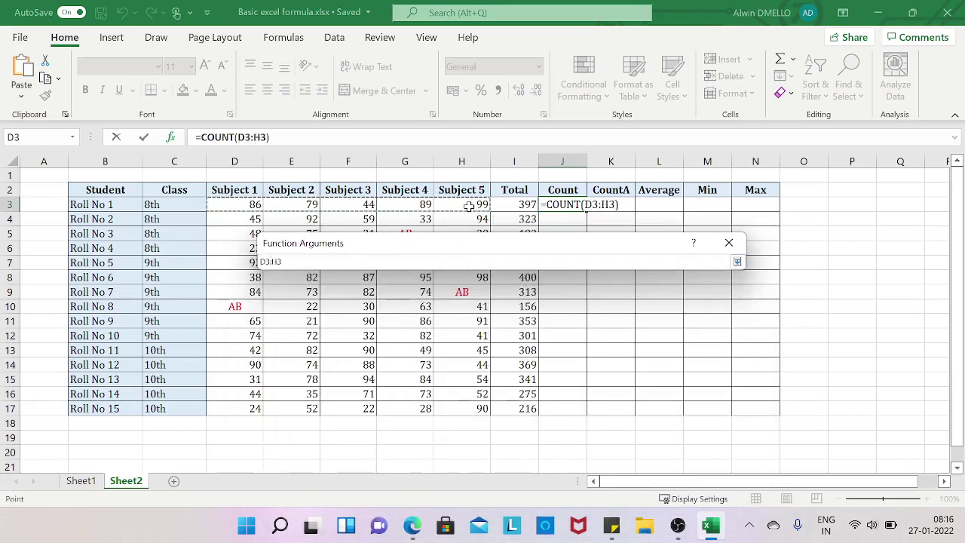
key(Return)
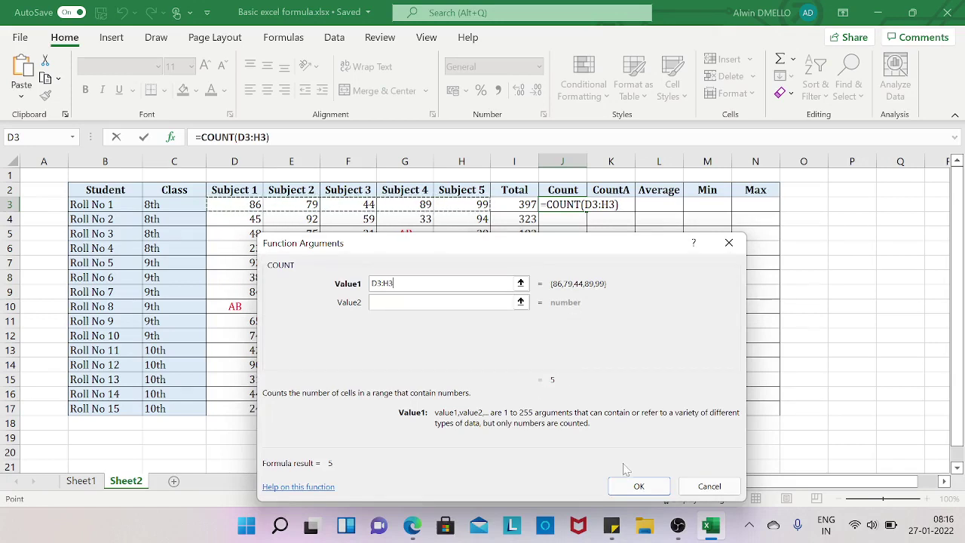
click(634, 486)
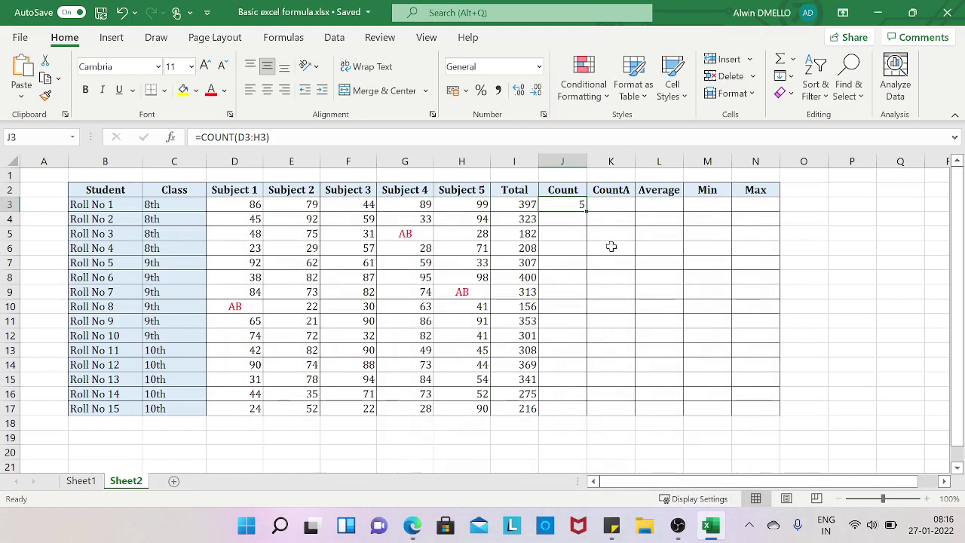
Fill the Count formula from J3 down to J17 and check Roll No 3's count against its AB mark in G5
double_click(586, 210)
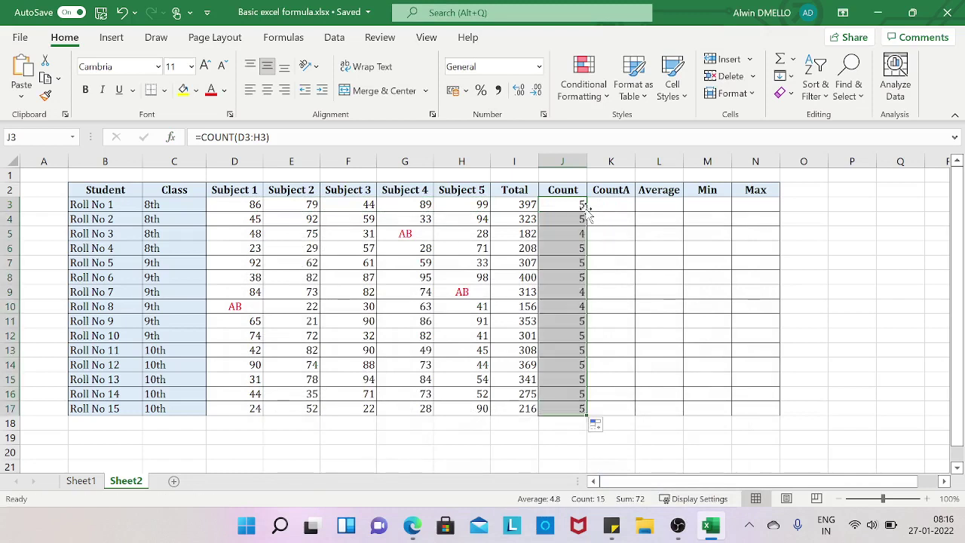
click(572, 218)
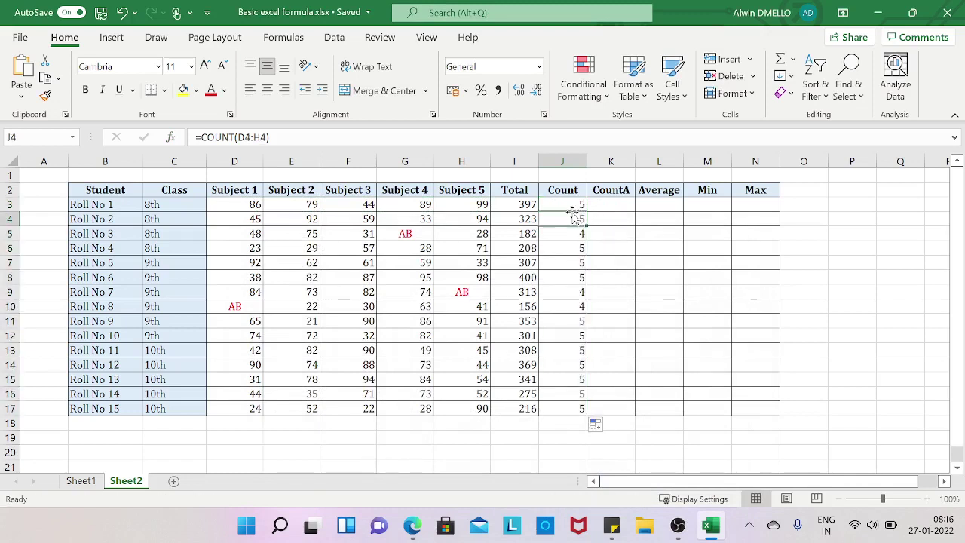
click(578, 234)
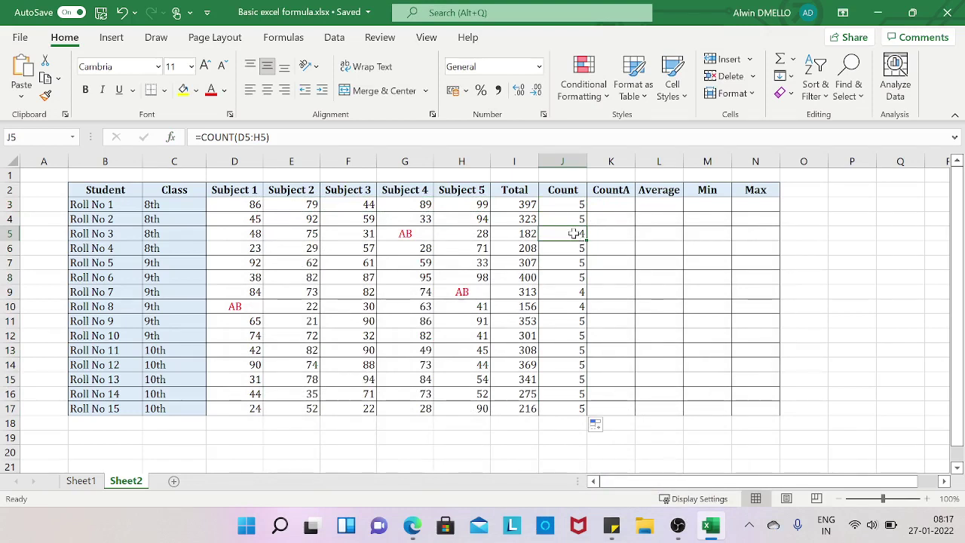
click(408, 235)
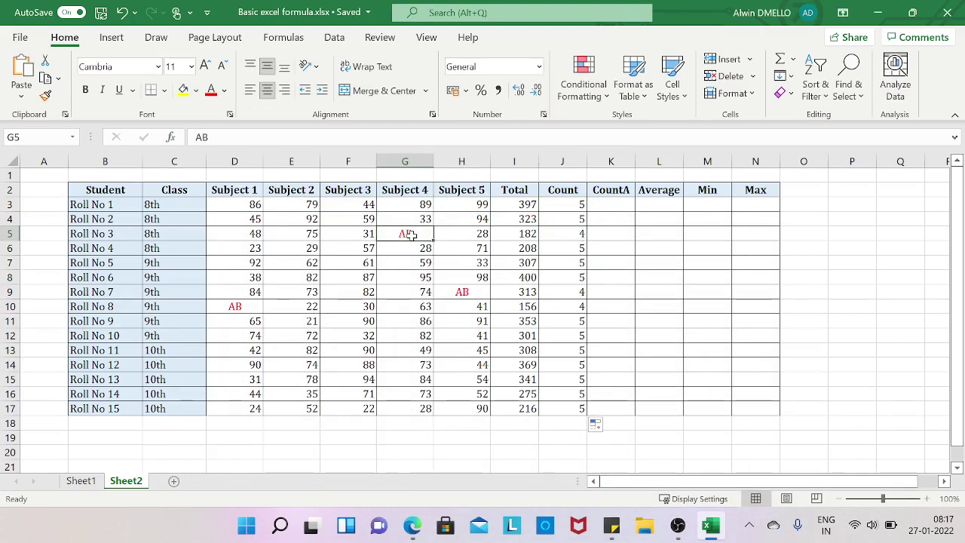
click(579, 235)
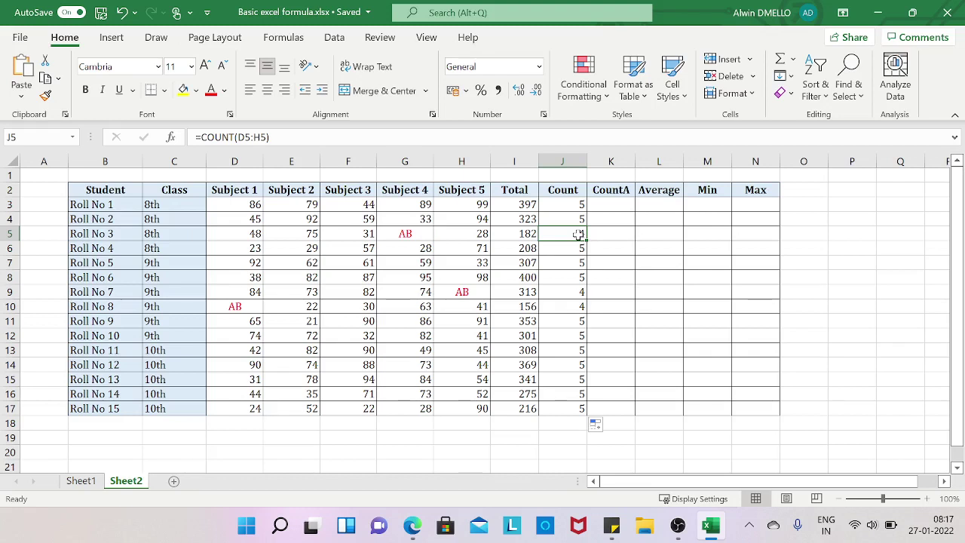
Enter =COUNTA(D3:H3) in K3 and fill it down the CountA column to K17
click(615, 204)
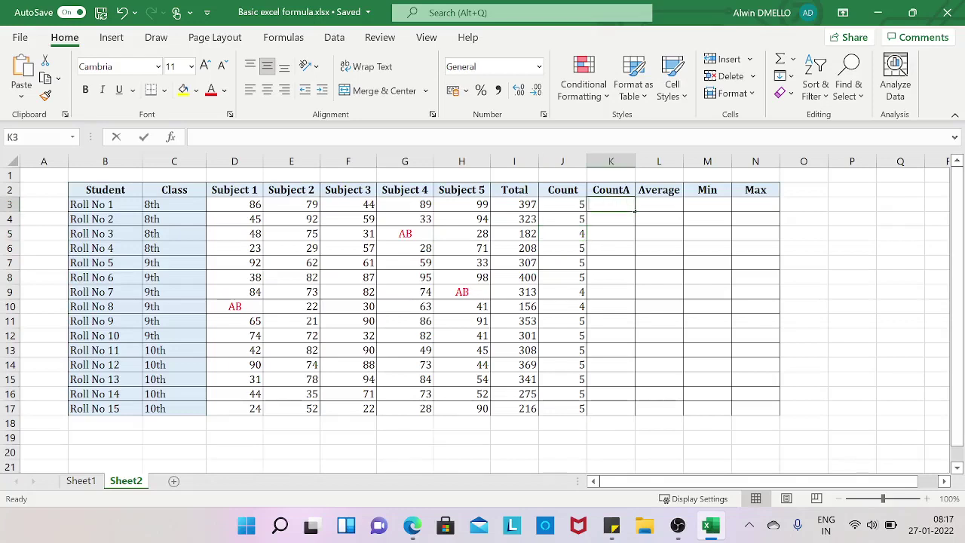
text(=cou)
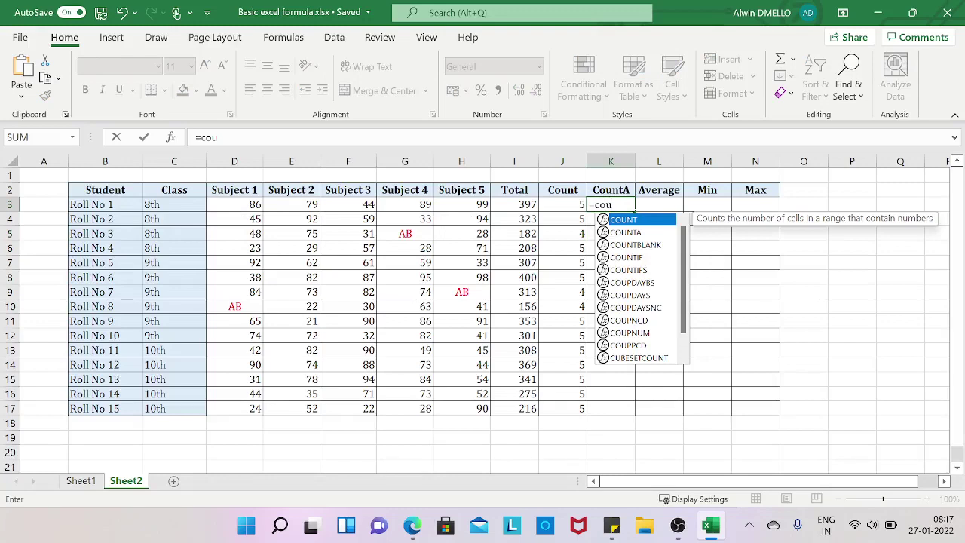
double_click(626, 232)
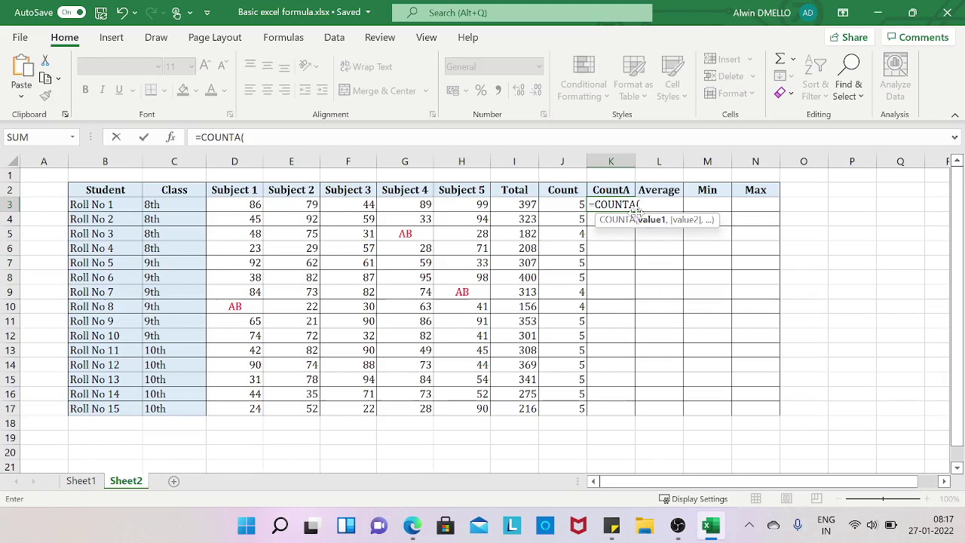
drag(239, 204, 473, 204)
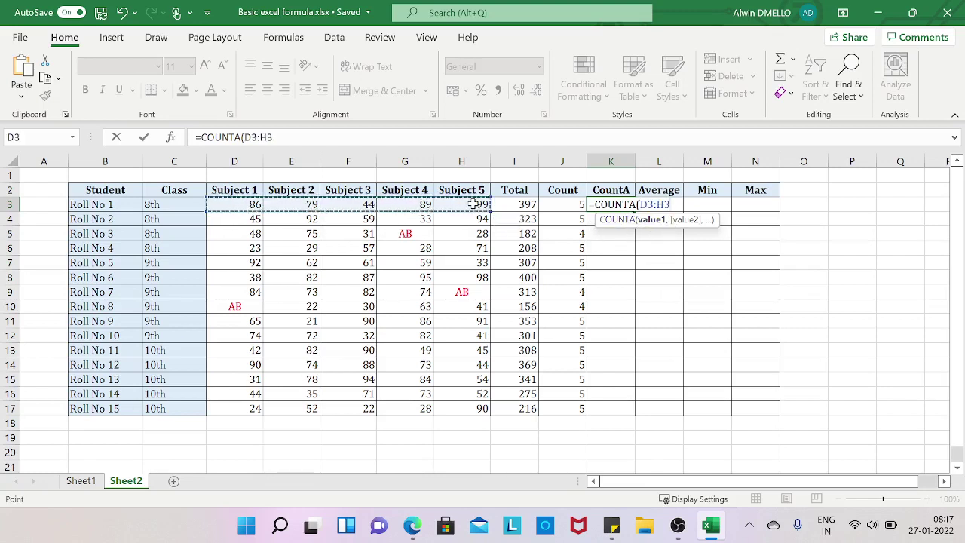
text())
key(Return)
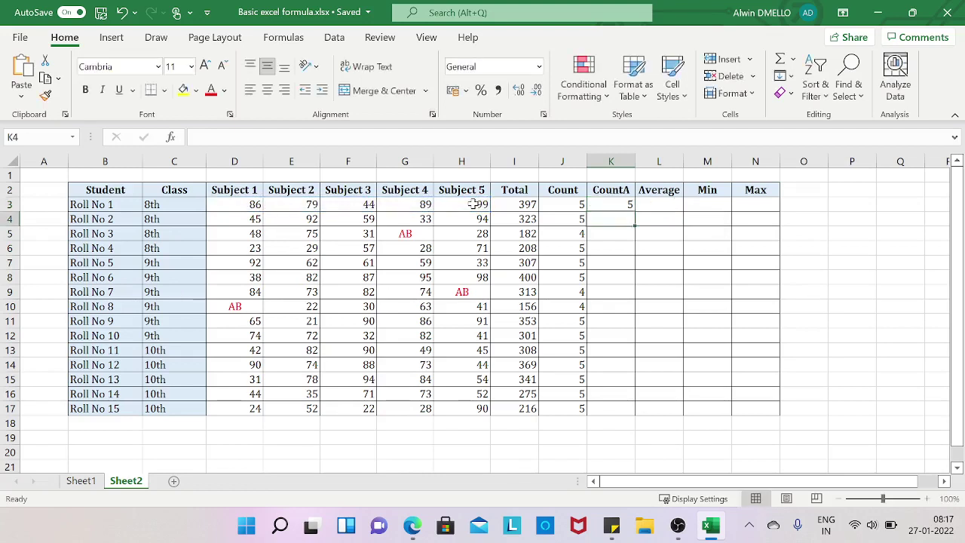
click(623, 205)
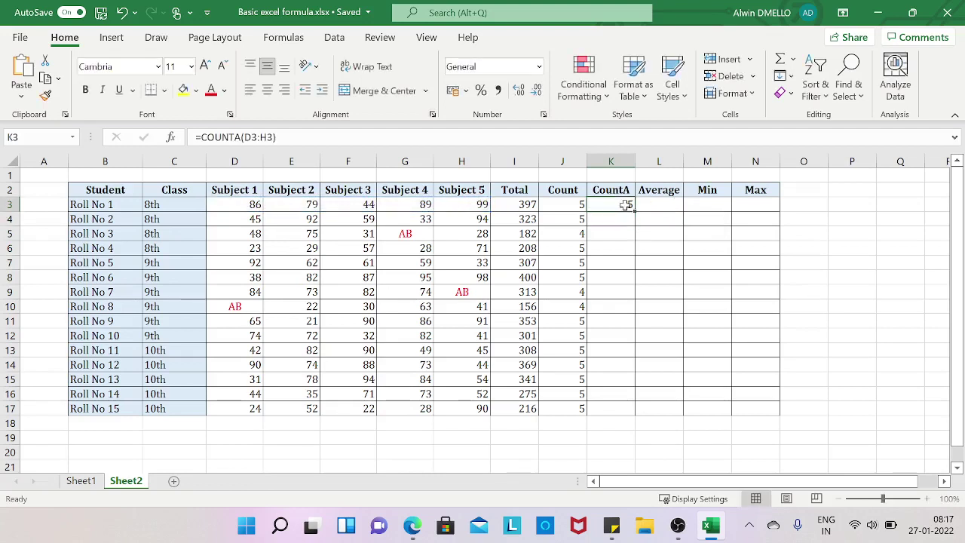
double_click(636, 212)
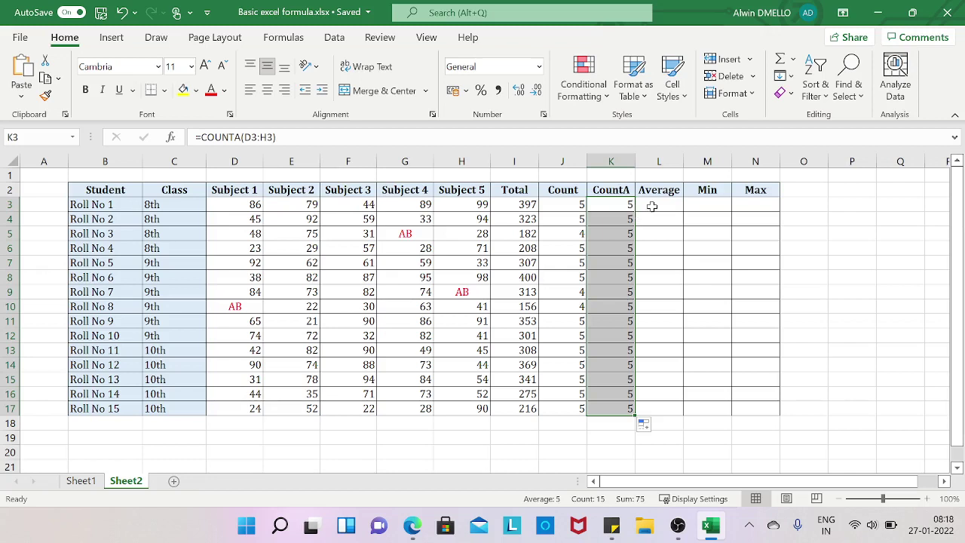
Enter =AVERAGE(D3:H3) in L3 and fill it down the Average column to L17
click(651, 206)
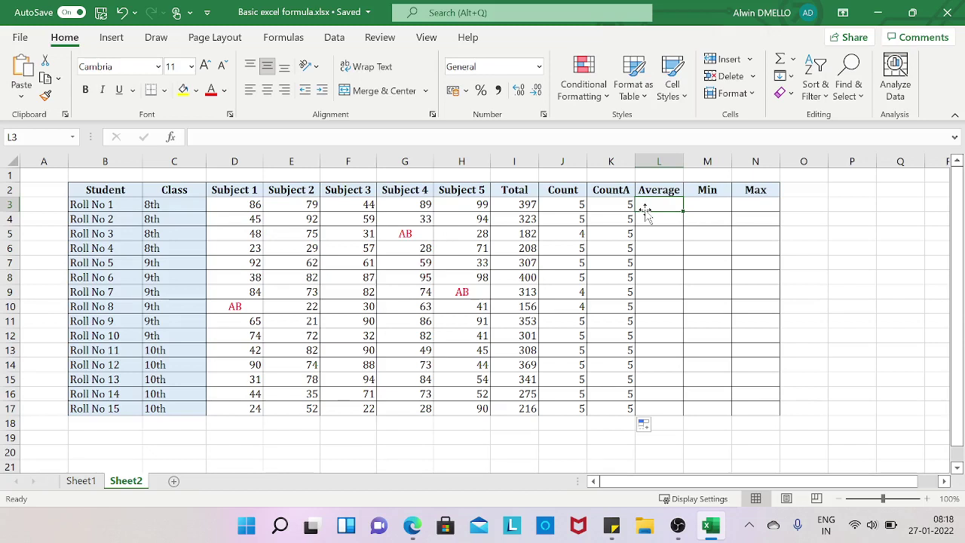
text(=)
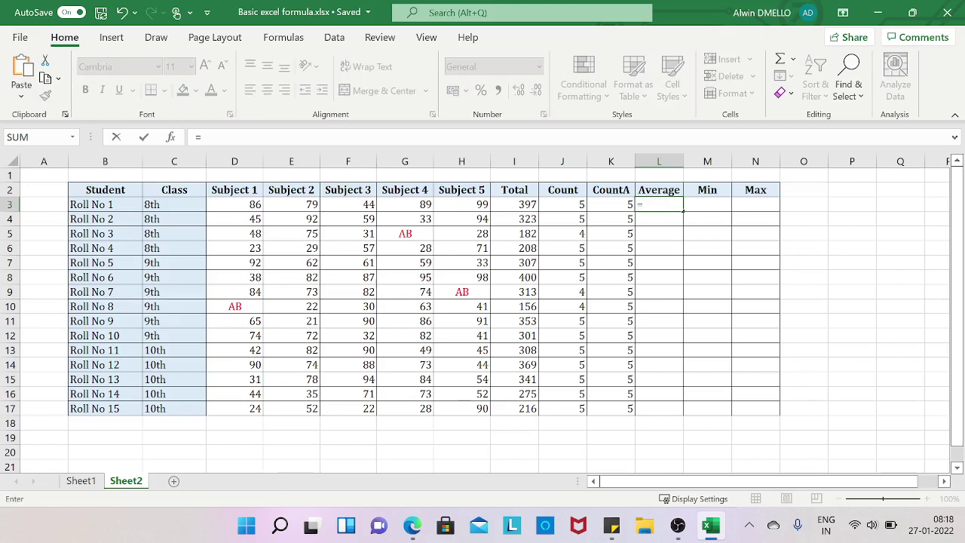
text(aver)
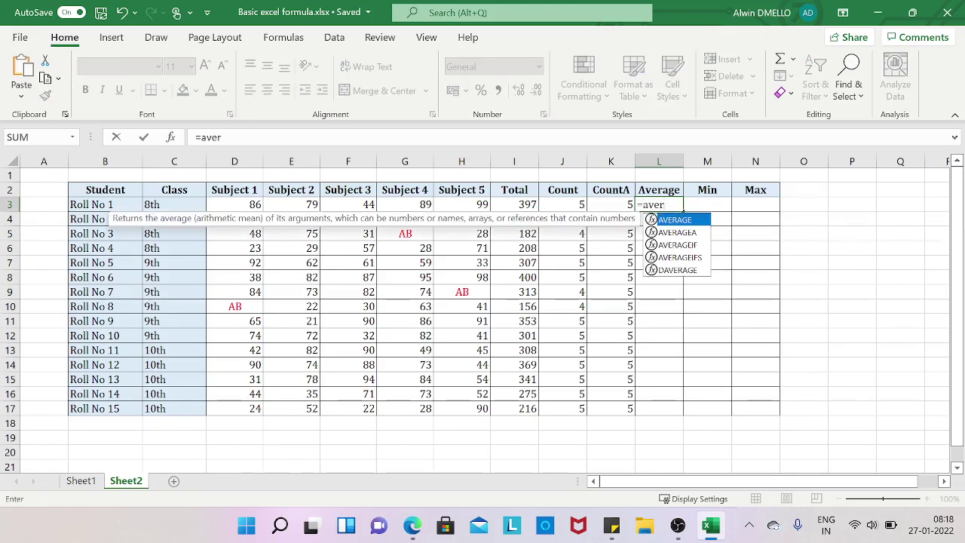
key(Tab)
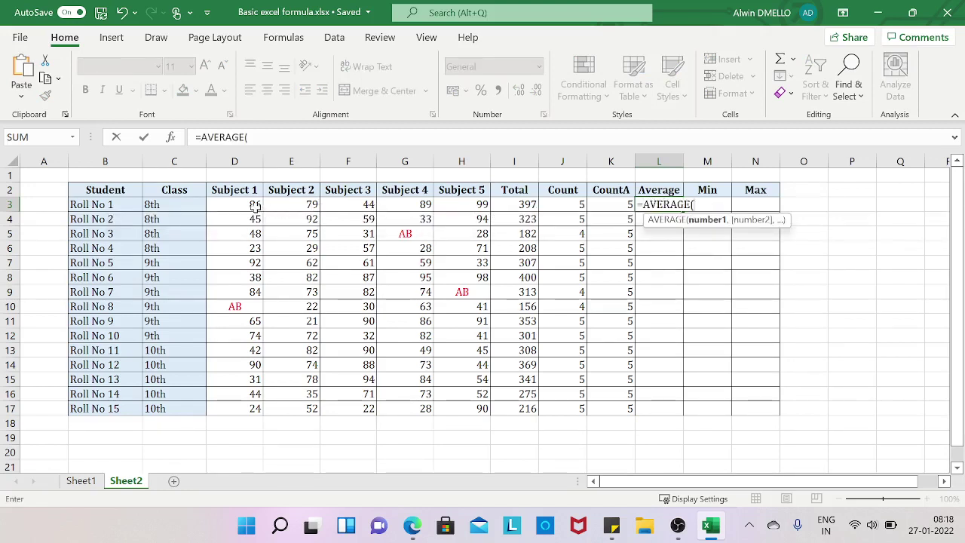
drag(255, 205, 480, 205)
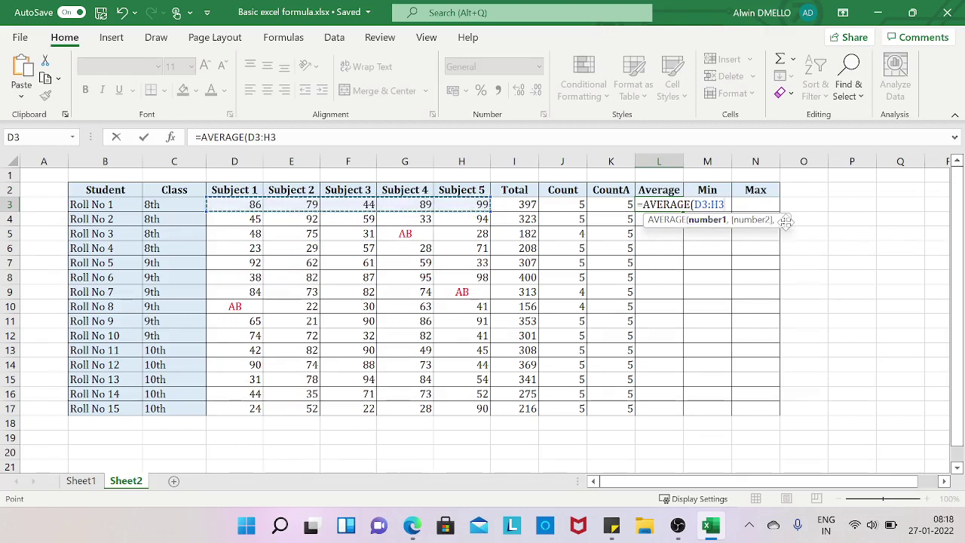
text())
key(Return)
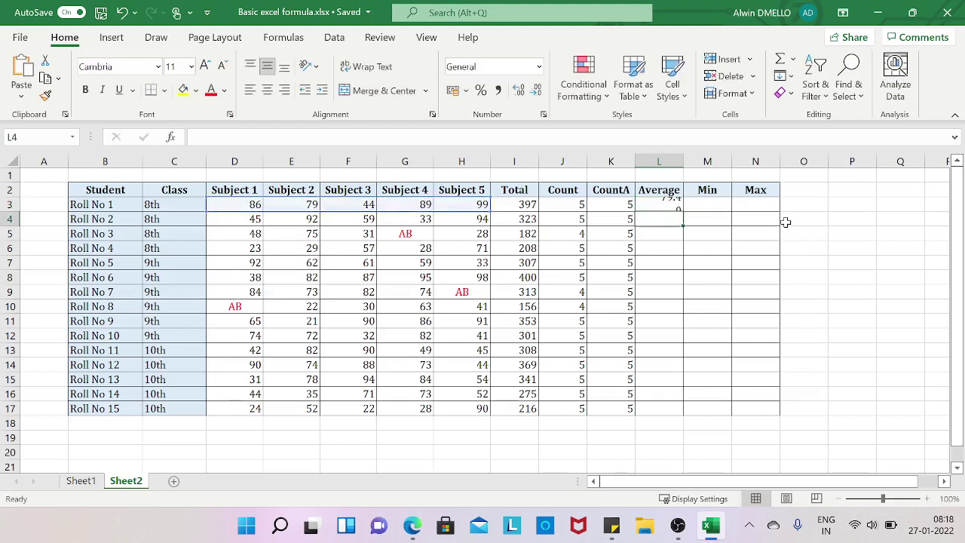
click(675, 208)
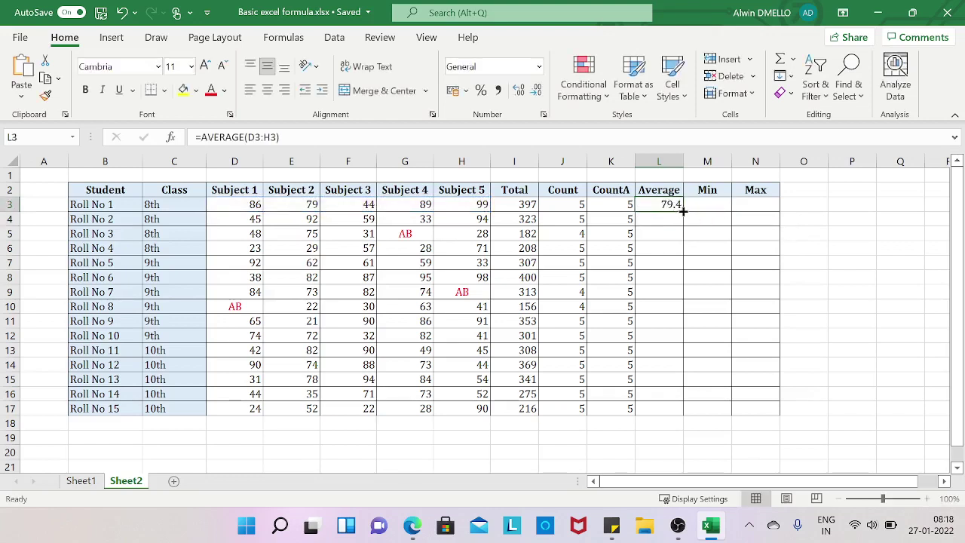
double_click(684, 212)
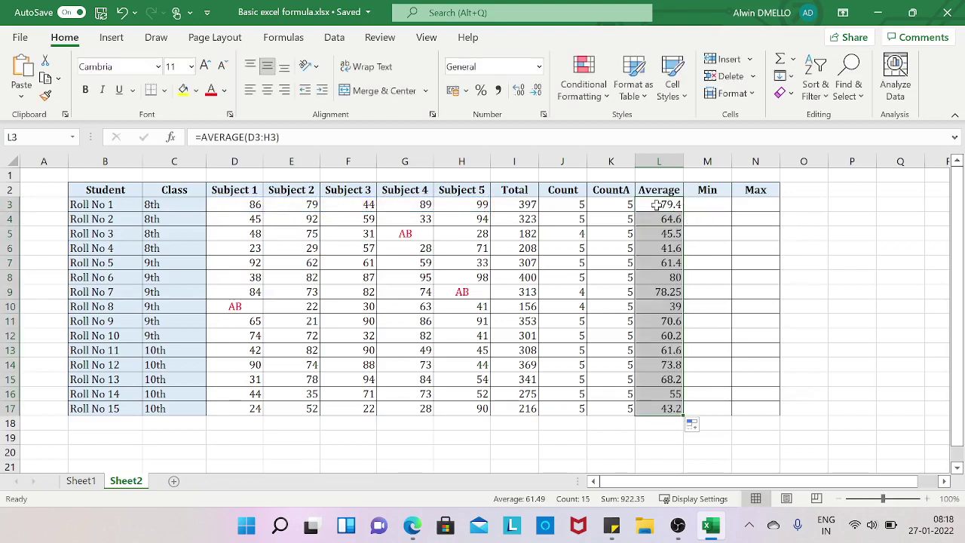
Enter =MIN(D3:H3) in M3 to find Roll No 1's lowest mark
click(717, 208)
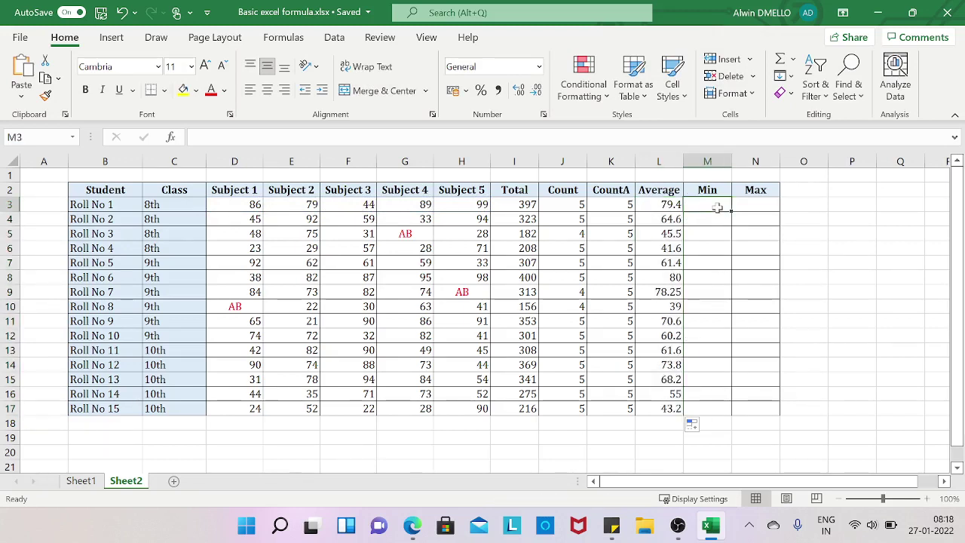
text(=)
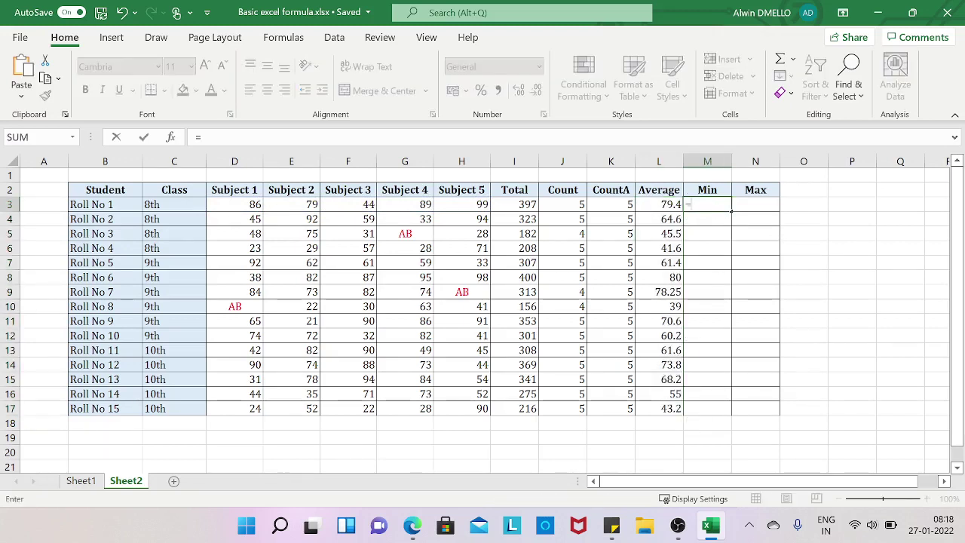
text(min)
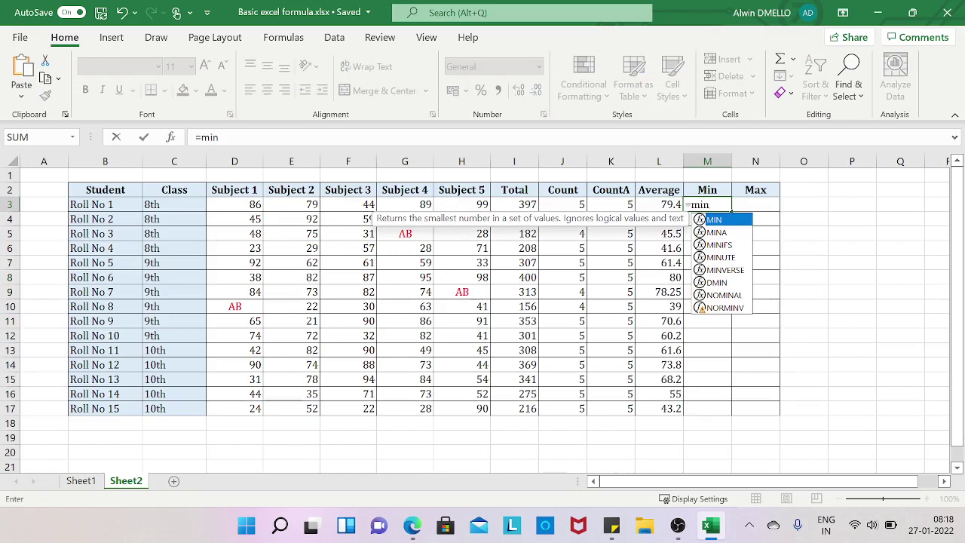
key(Tab)
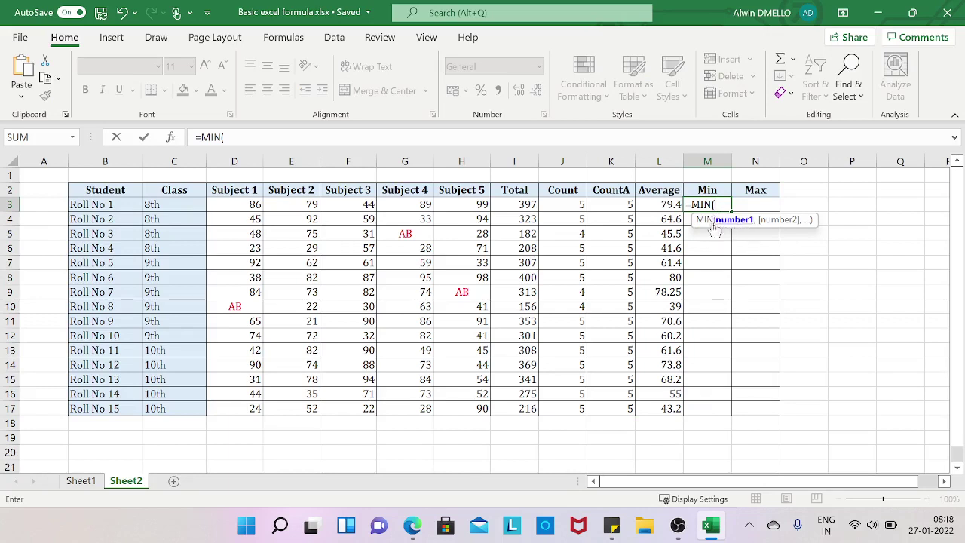
drag(255, 208, 453, 205)
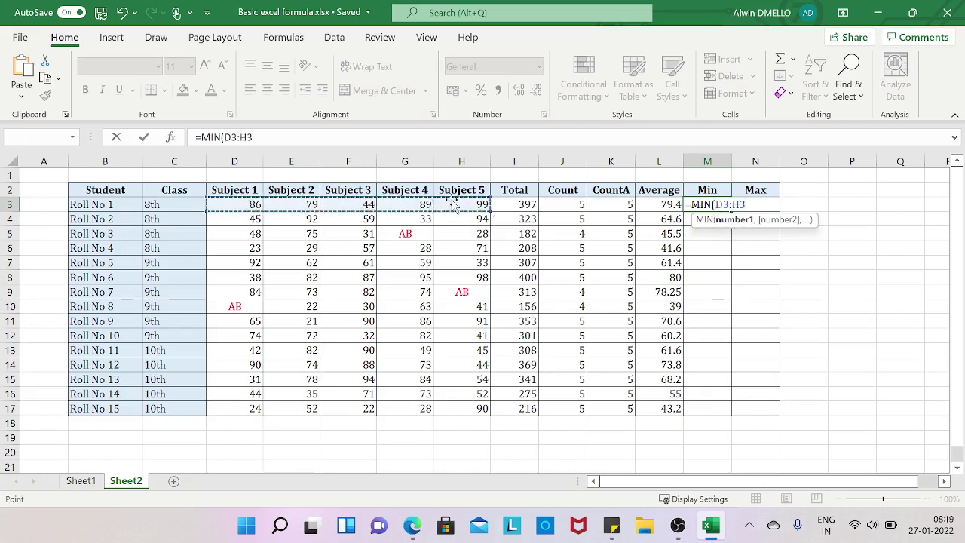
text())
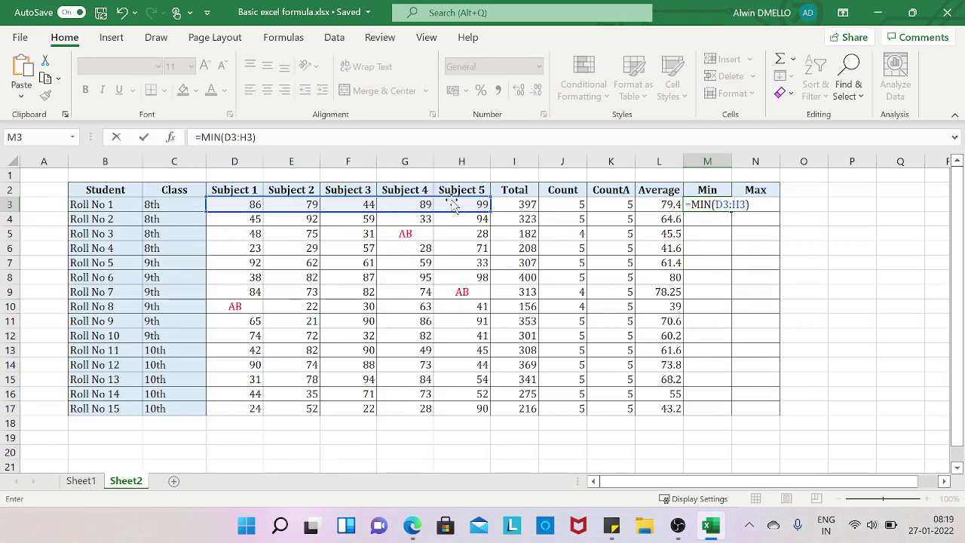
key(Return)
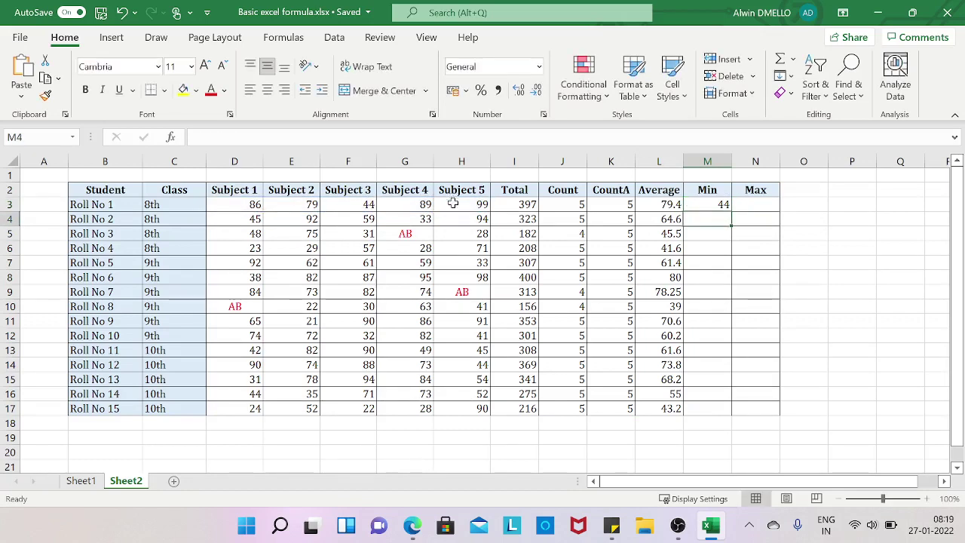
Fill the Min formula from M3 down the column to M17 for all the students
click(724, 205)
double_click(732, 212)
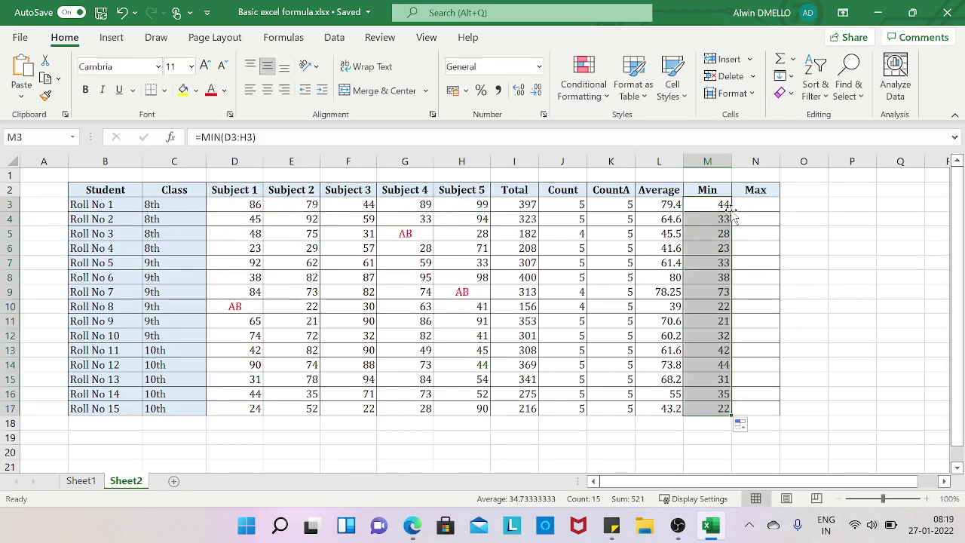
click(707, 251)
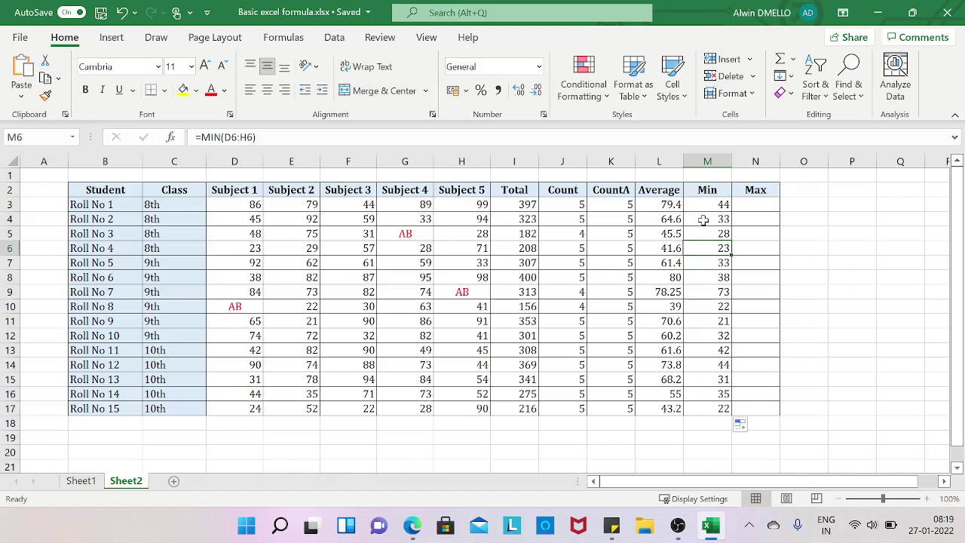
Enter =MAX(D3:H3) in N3 and fill it down the Max column to N17
click(756, 204)
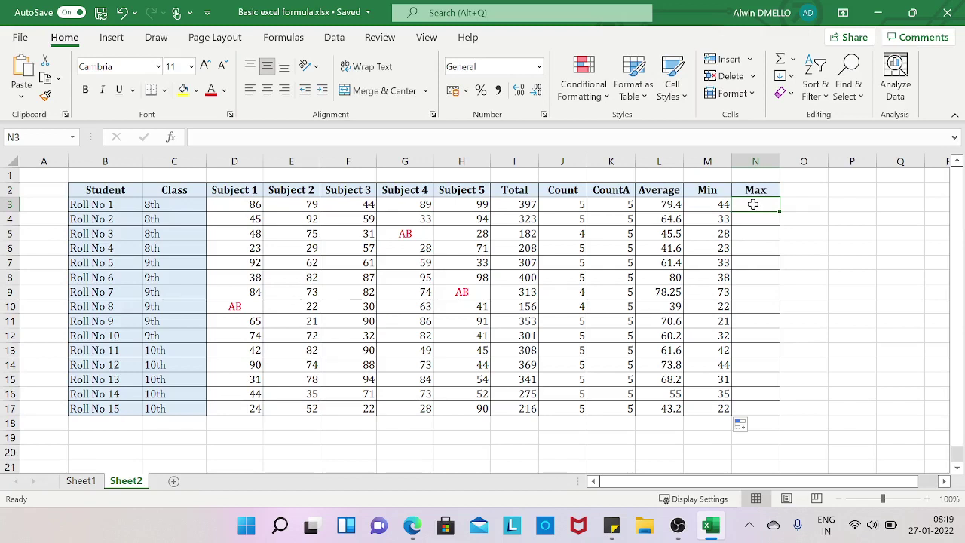
text(=ma)
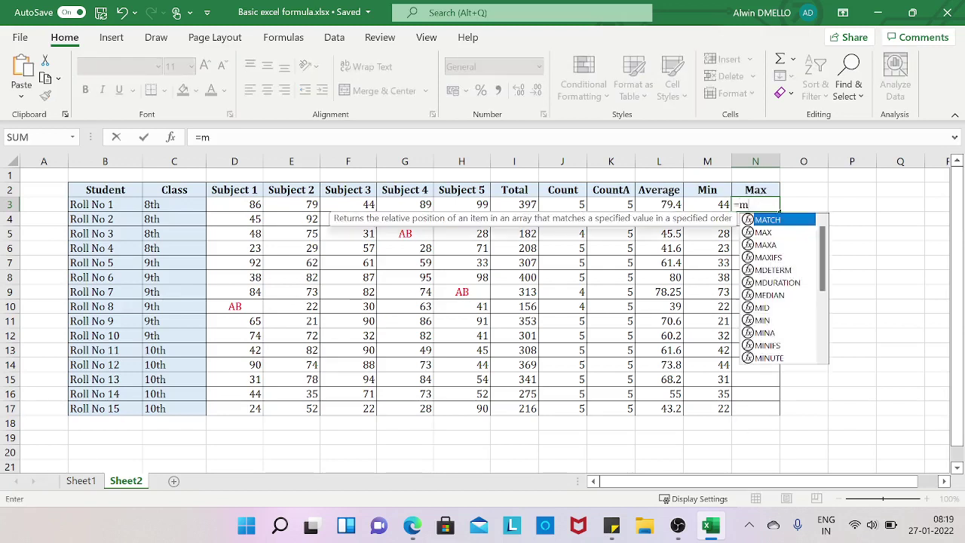
double_click(774, 231)
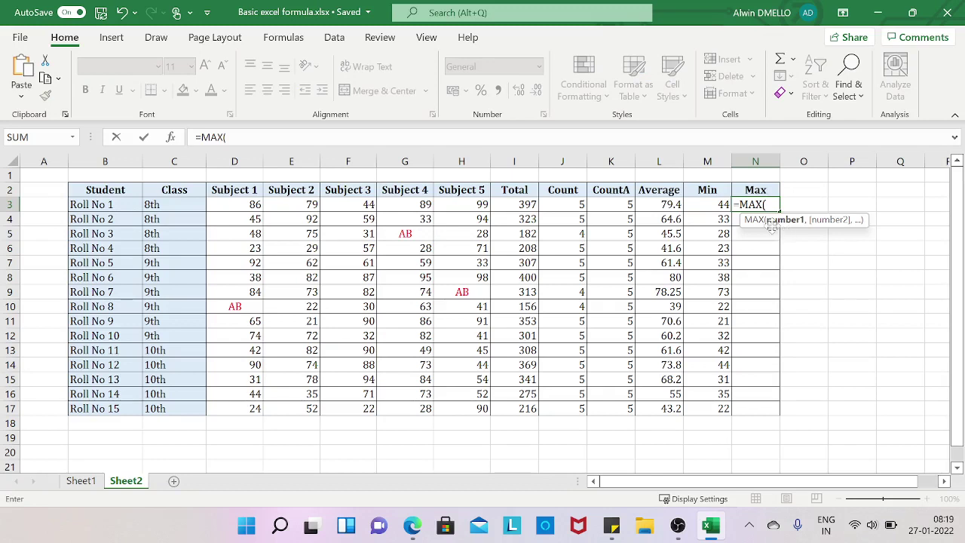
drag(256, 204, 461, 204)
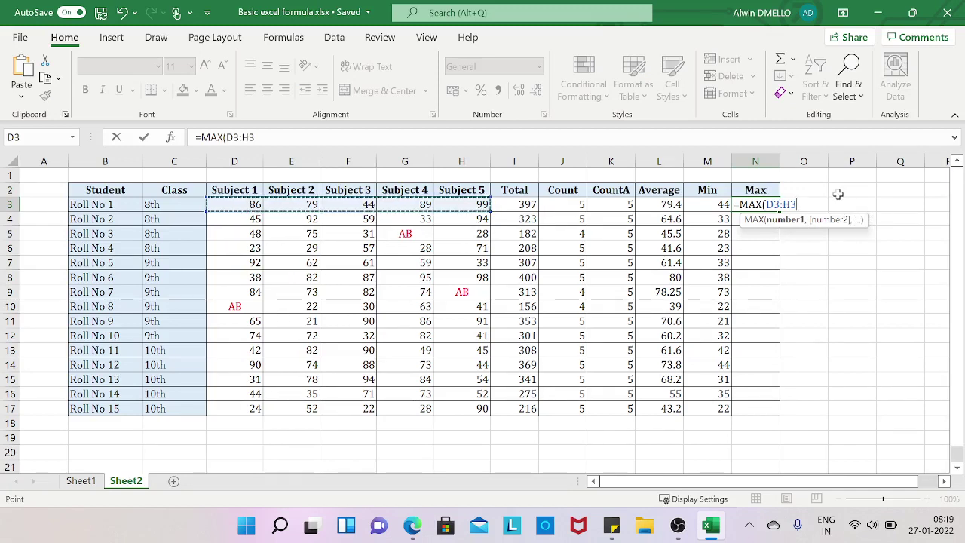
text())
key(Return)
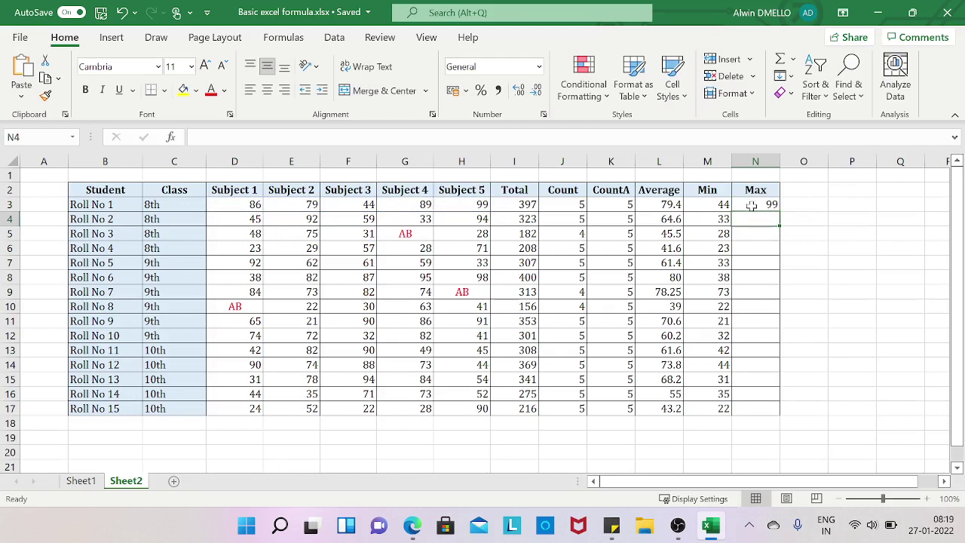
click(752, 205)
double_click(778, 211)
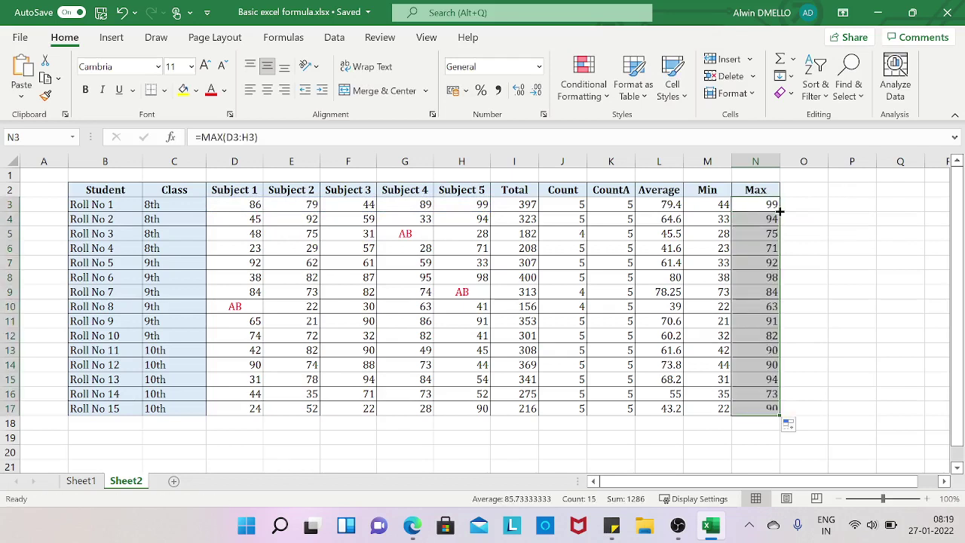
Check Roll No 1's Max result in N3 against the subject marks in D3:H3
click(763, 204)
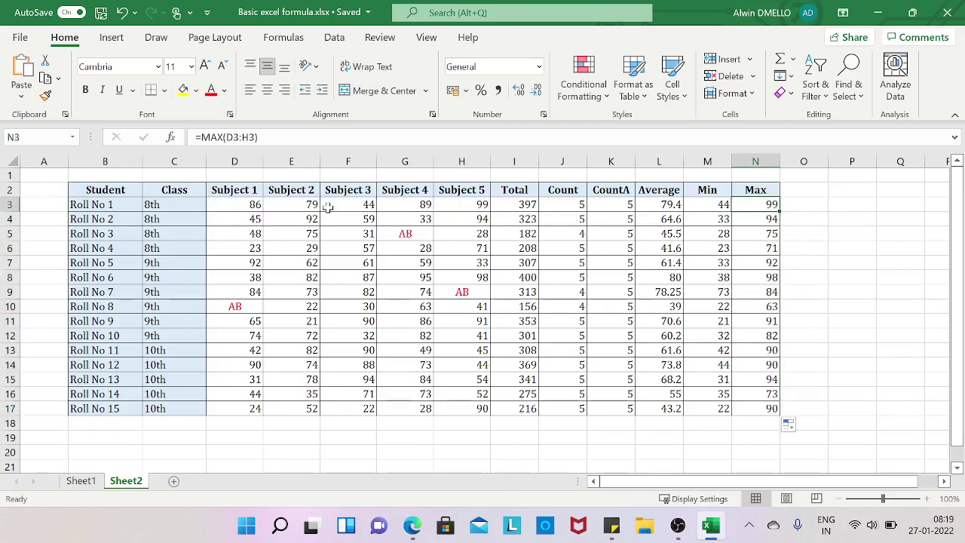
drag(260, 206, 464, 204)
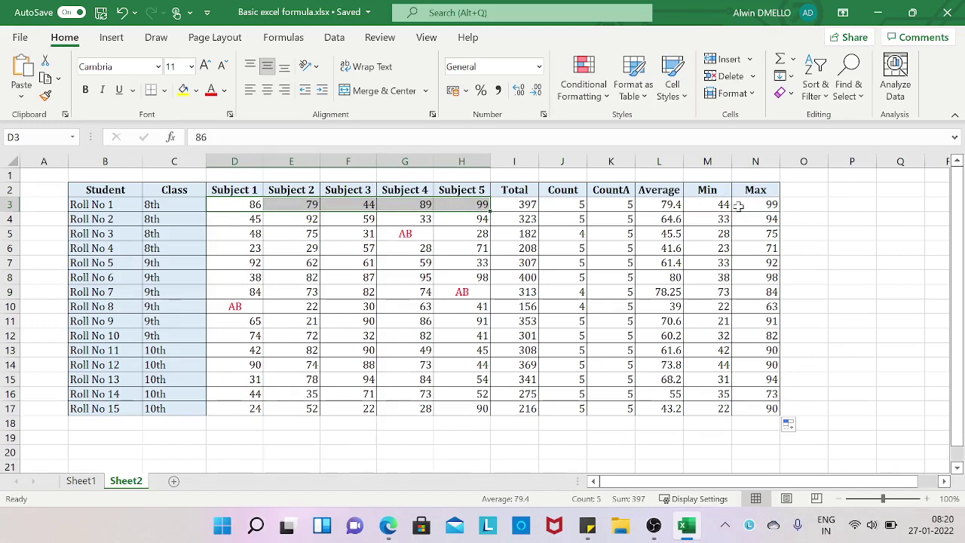
click(804, 217)
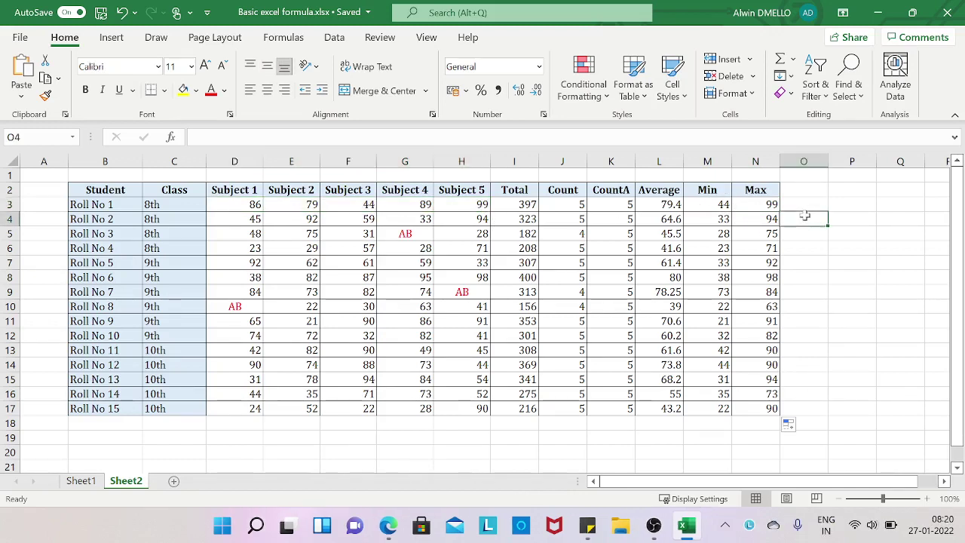